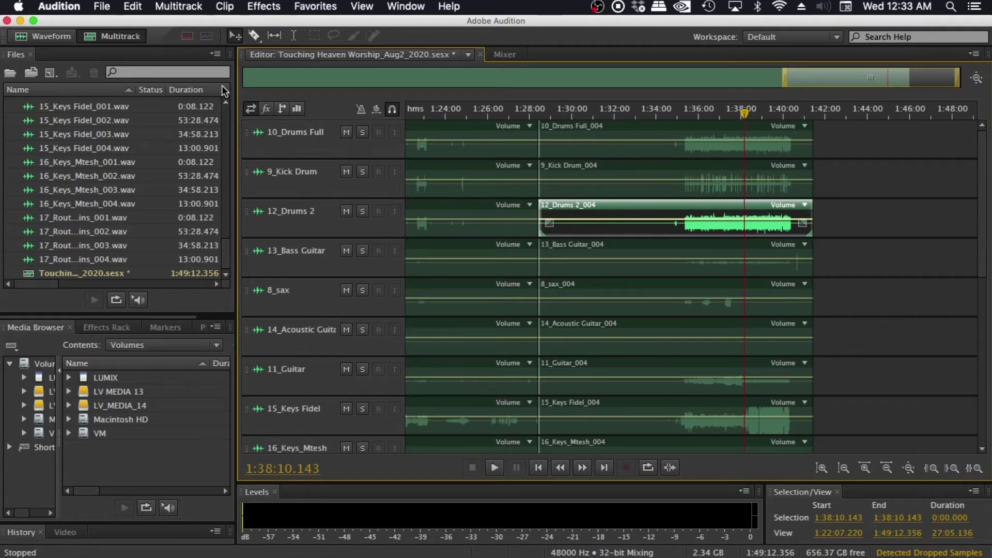
Look over the session's tracks at different track heights and the list of audio files open in the editor.
scroll(381, 254, up, 5)
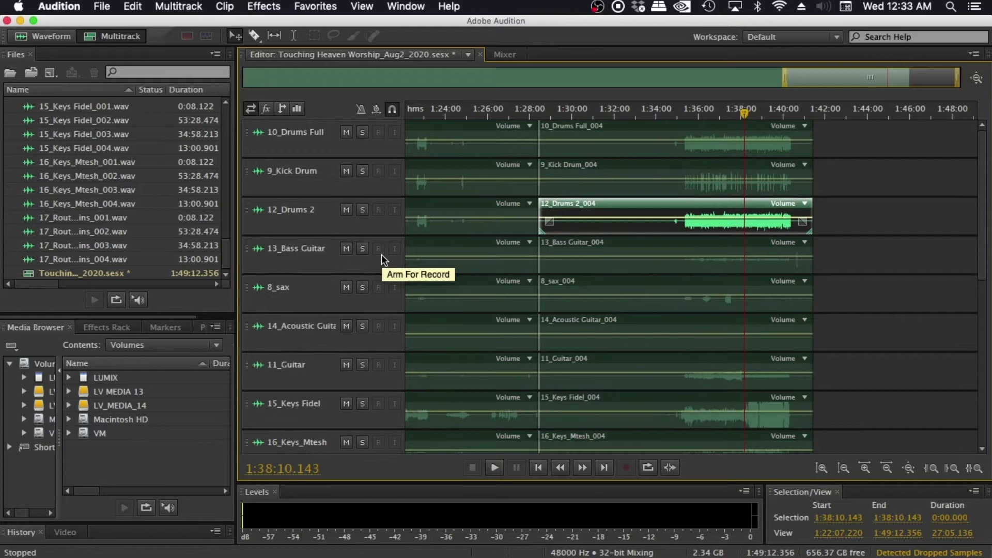
scroll(382, 256, up, 3)
scroll(381, 255, down, 8)
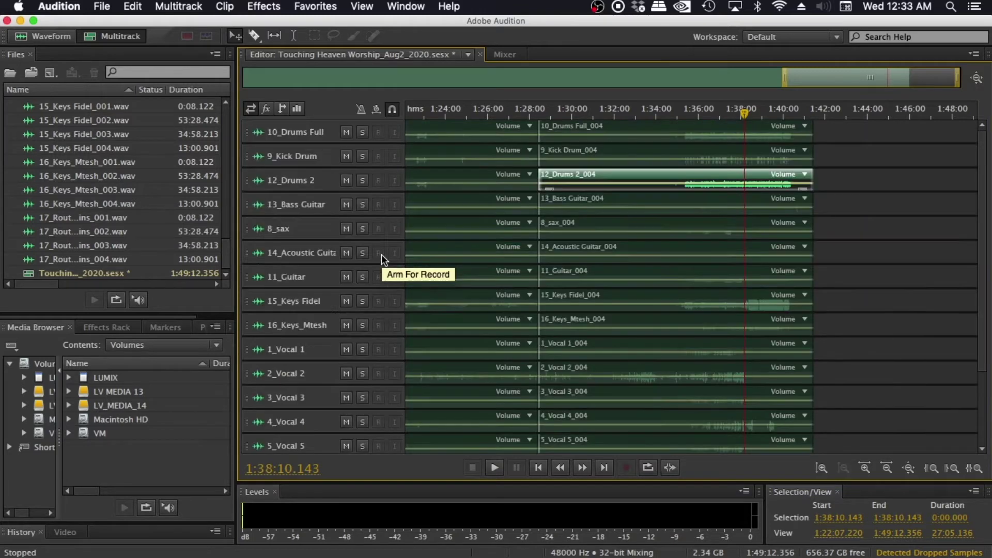
scroll(382, 255, up, 4)
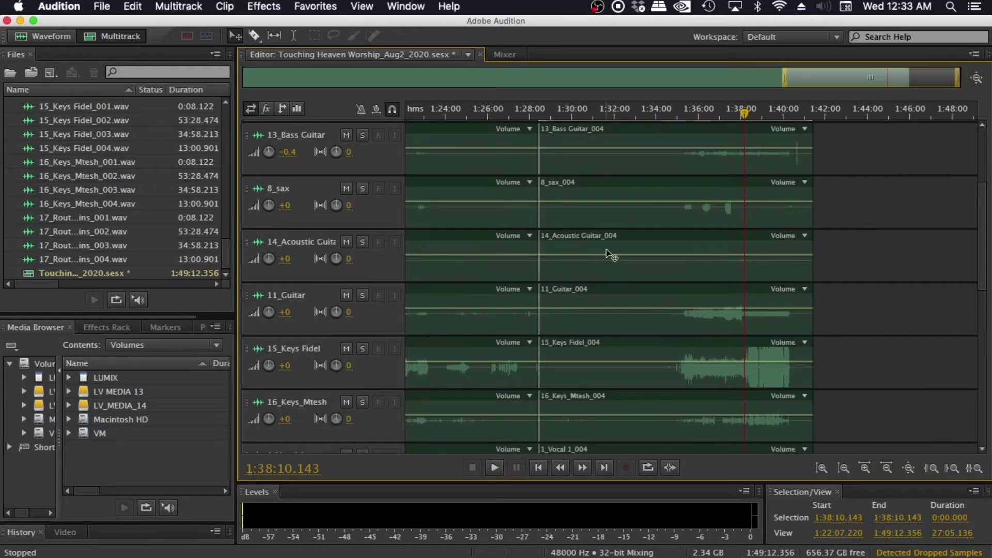
scroll(547, 237, up, 2)
scroll(543, 243, down, 4)
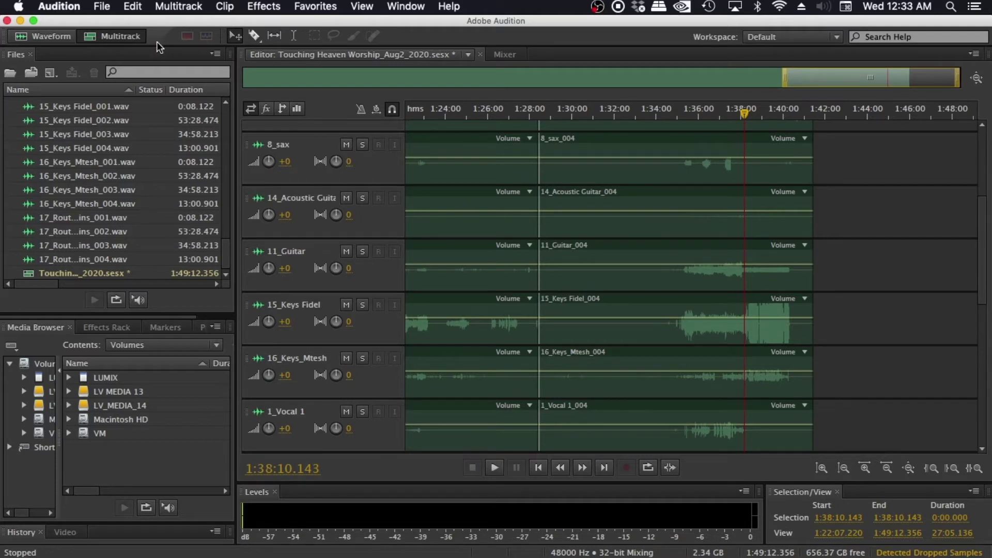
click(373, 53)
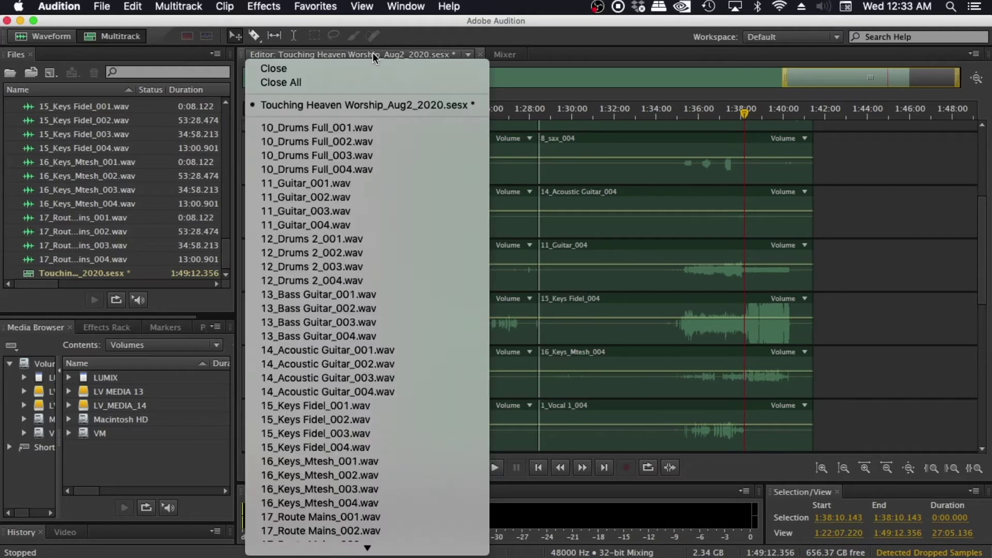
scroll(323, 157, down, 1)
scroll(323, 157, down, 6)
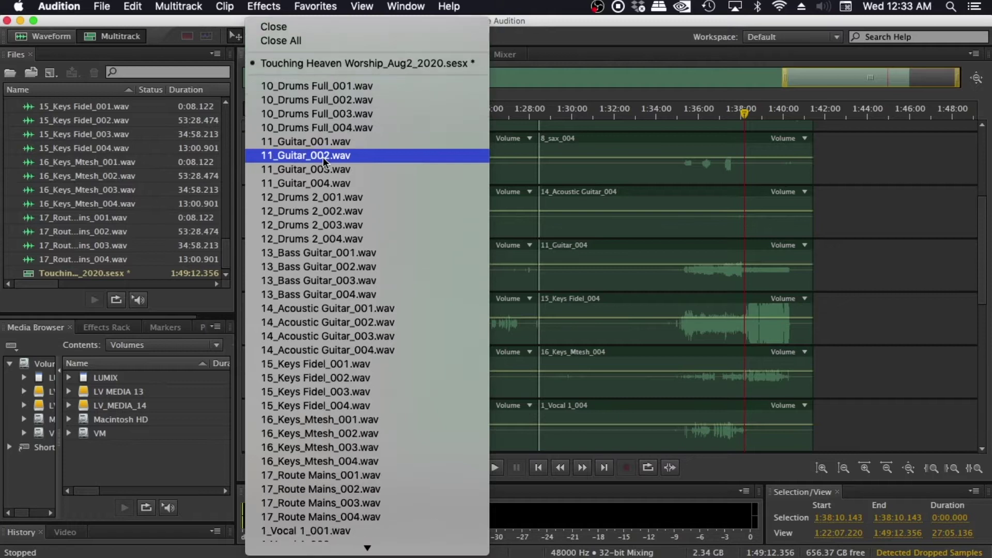
Examine the recorded waveforms of the guitar, keys and vocal clips, going down the session to the Master track.
click(710, 287)
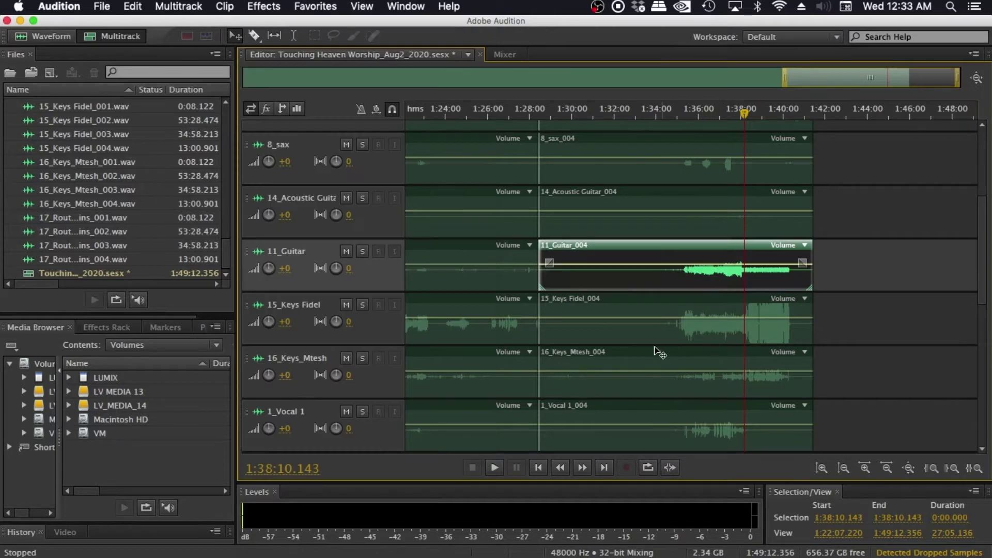
click(747, 339)
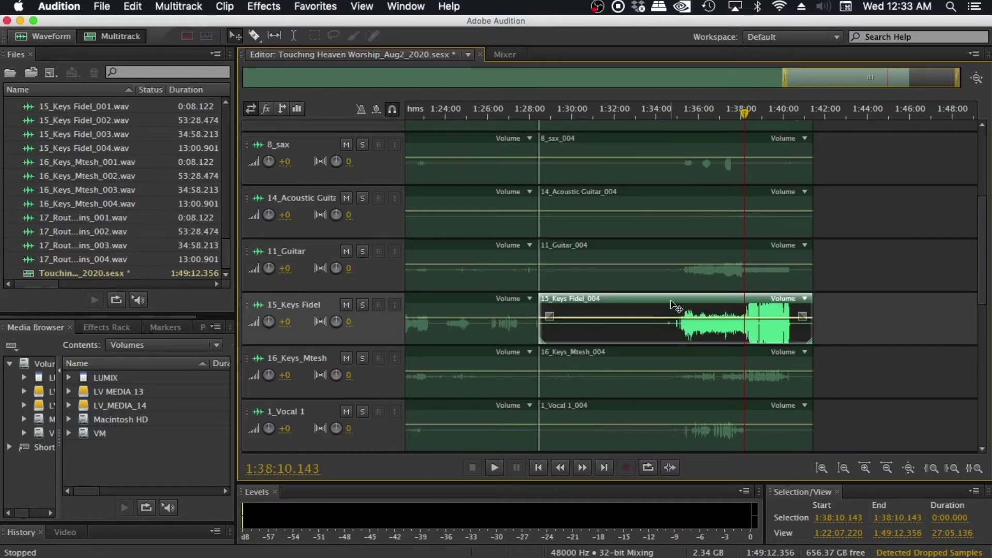
scroll(676, 306, down, 5)
click(690, 361)
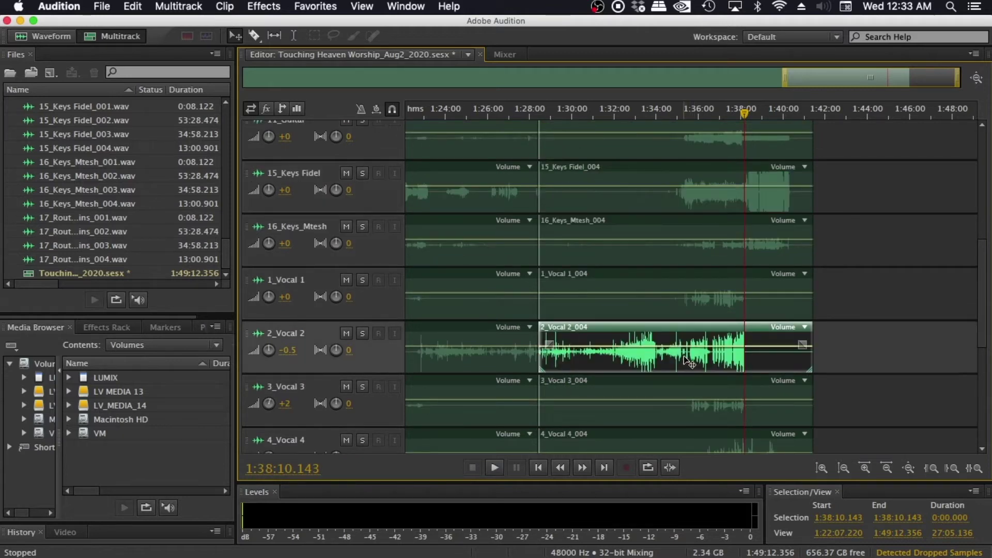
click(510, 366)
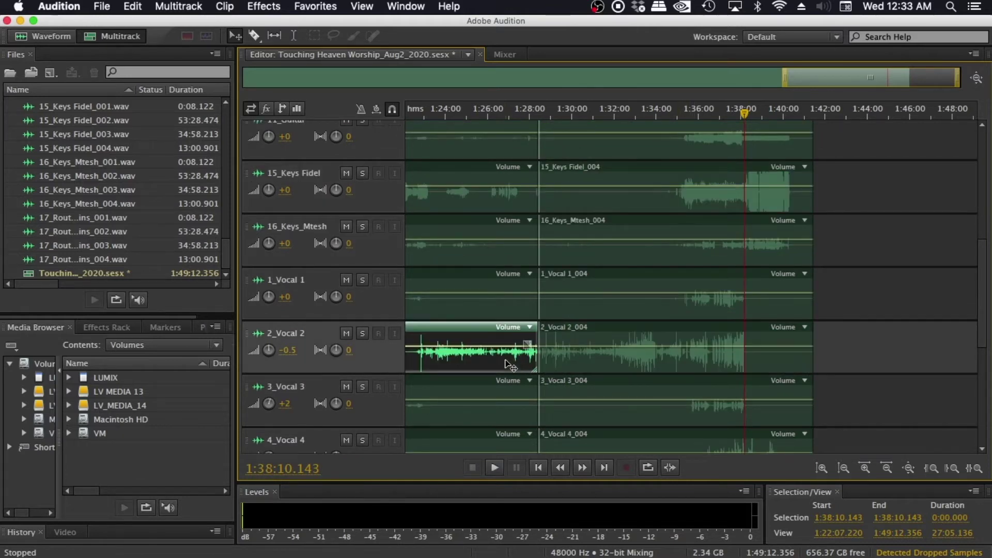
click(711, 359)
scroll(708, 357, down, 3)
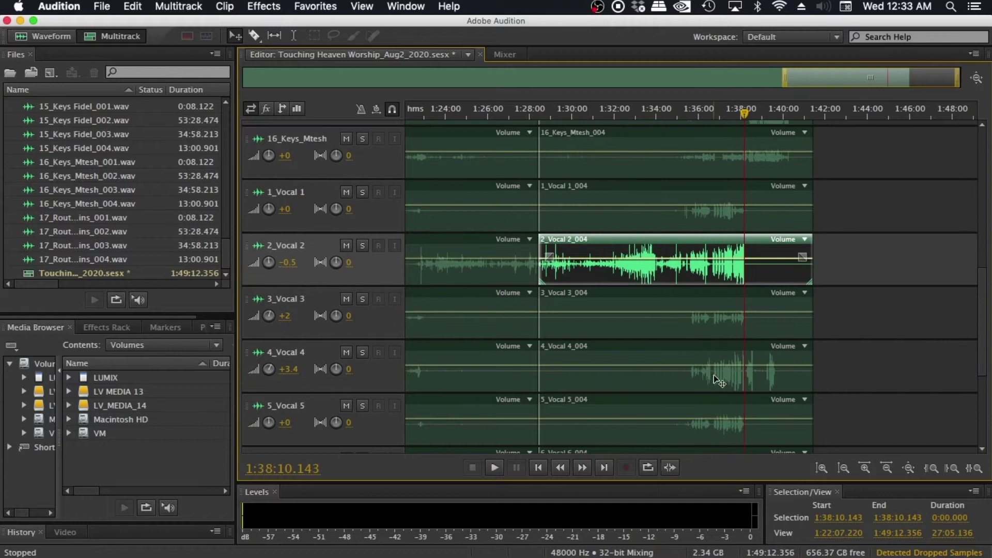
click(718, 381)
scroll(685, 369, down, 3)
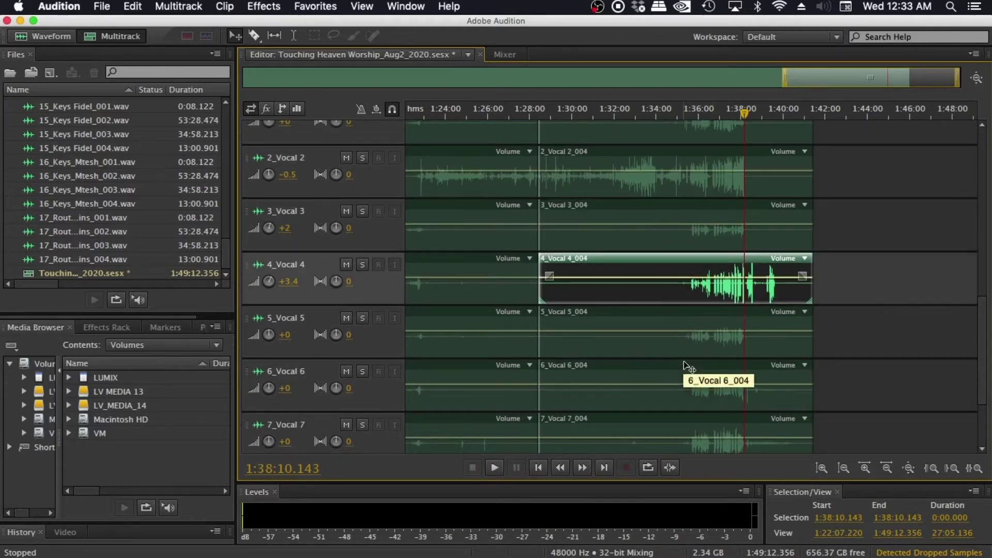
mouse_move(640, 301)
mouse_down()
mouse_move(799, 301)
mouse_move(636, 301)
mouse_up()
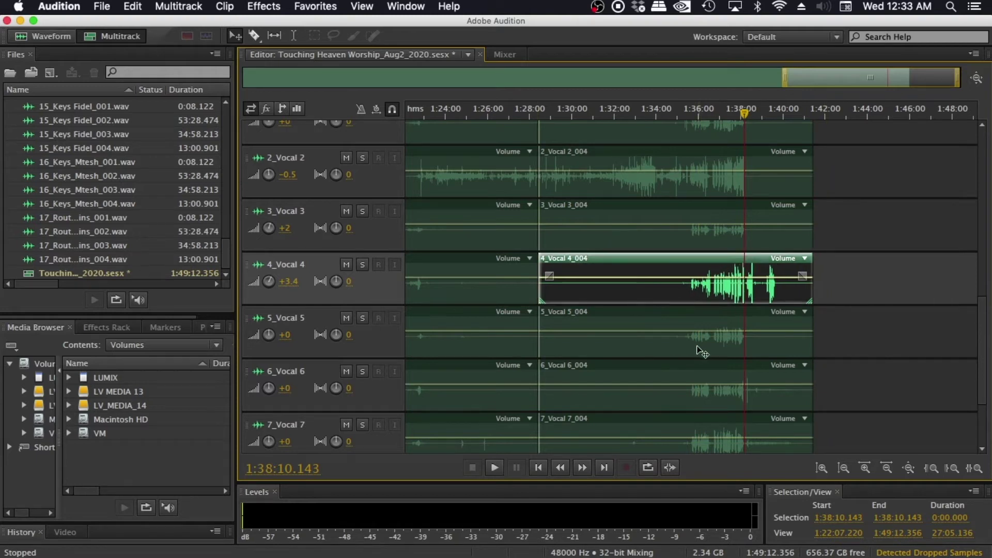
mouse_move(672, 347)
mouse_down()
mouse_move(955, 345)
mouse_move(664, 351)
mouse_up()
click(678, 398)
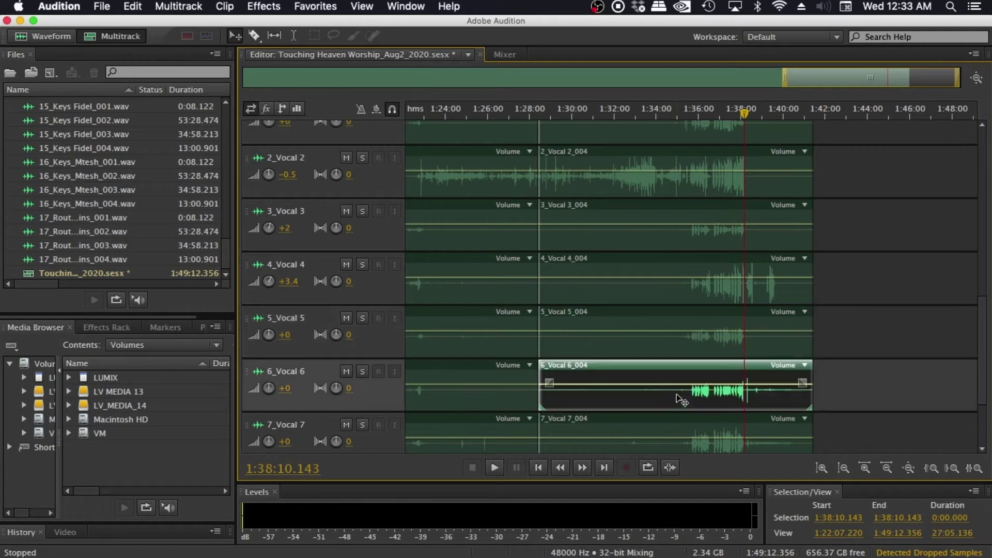
scroll(425, 160, down, 3)
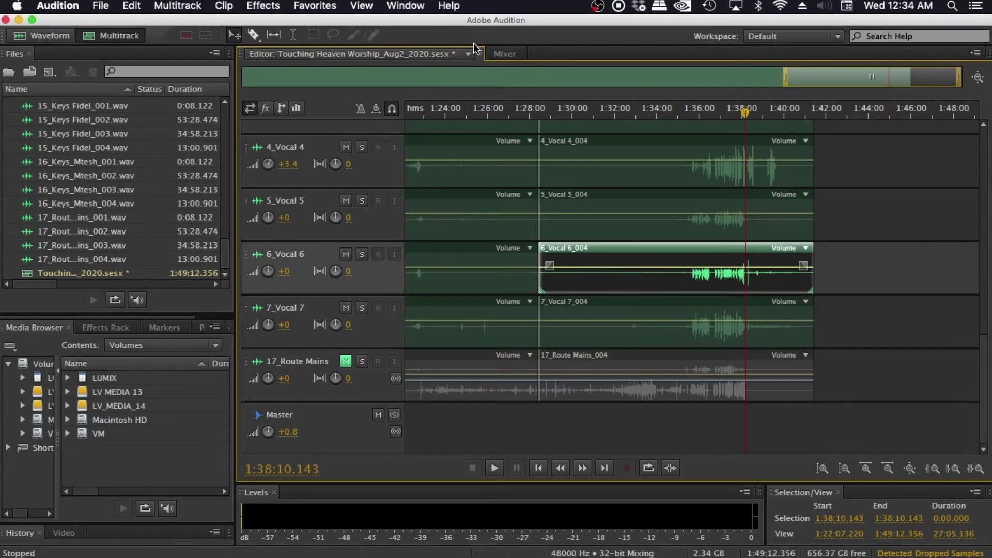
Show the mixer and set the 14_Acoustic Guitar channel's fader to -0.1 dB.
click(504, 54)
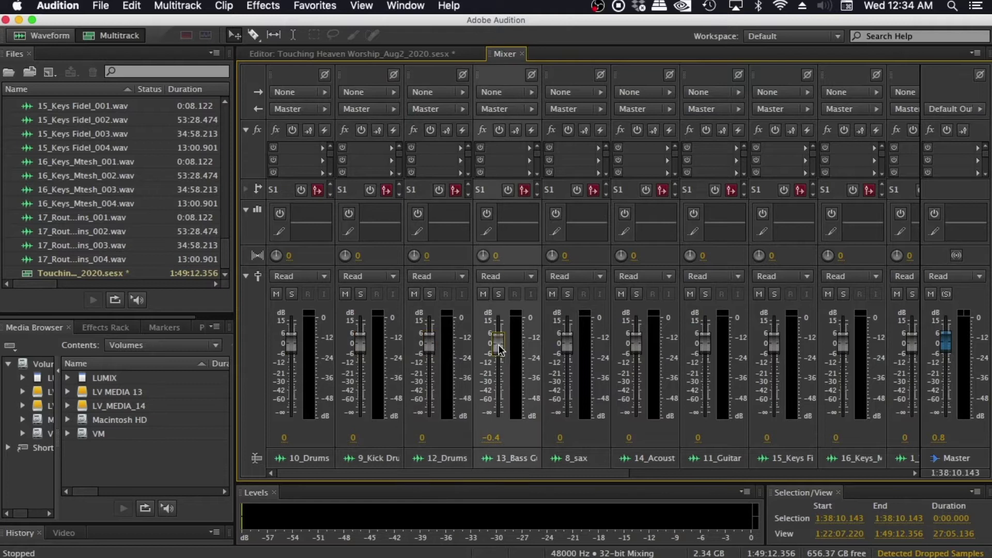
click(626, 343)
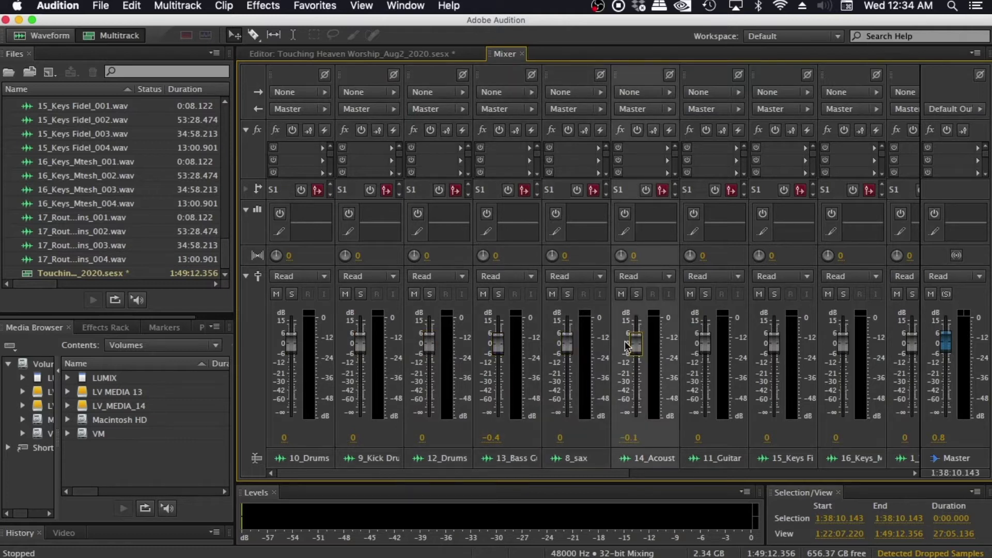
Browse the effect categories offered for the first effect slot of 10_Drums Full and look across the remaining mixer channels.
click(322, 147)
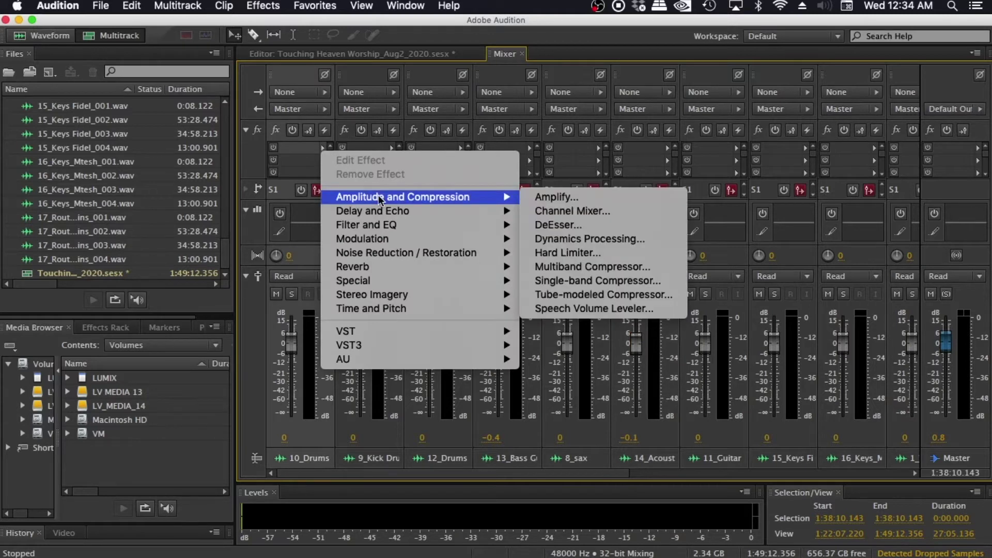
mouse_move(384, 211)
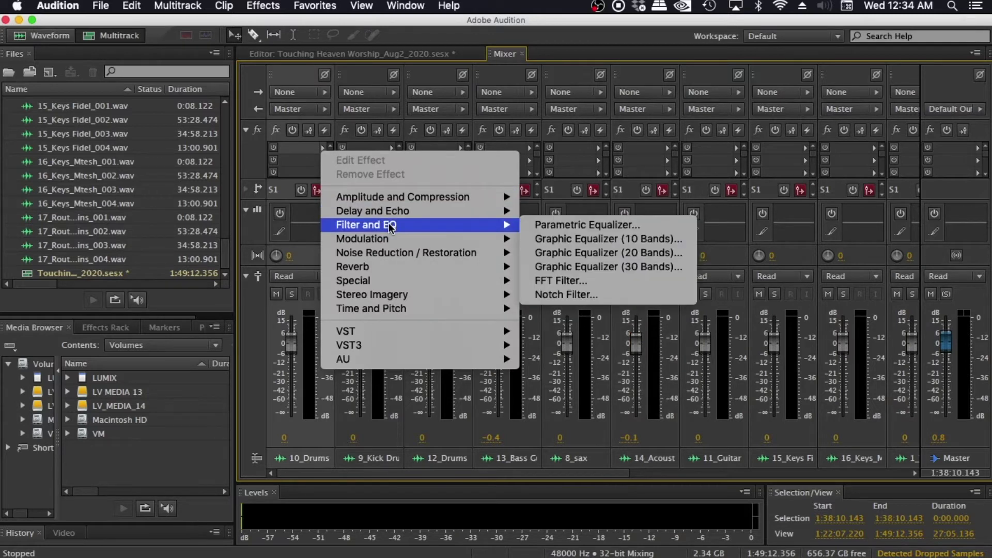
mouse_move(393, 253)
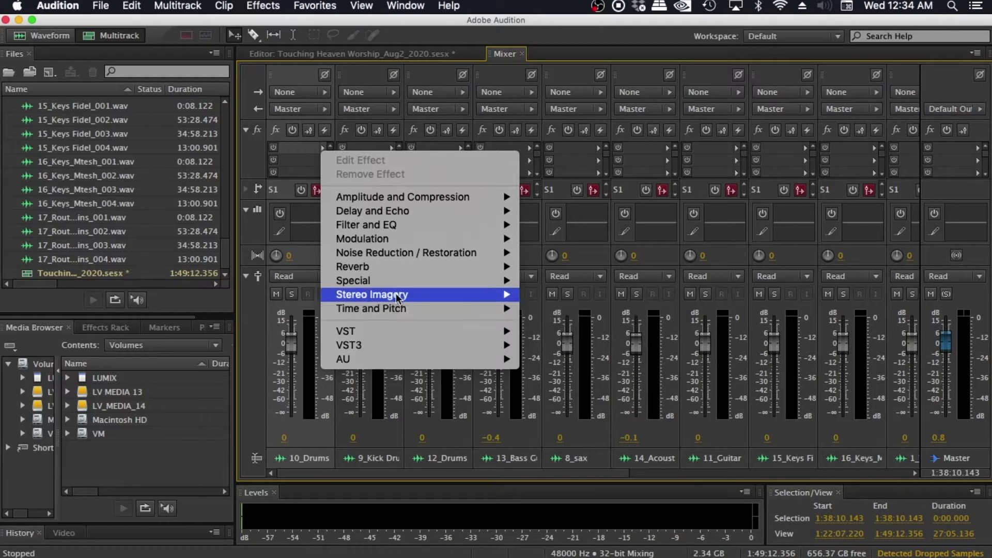
click(318, 148)
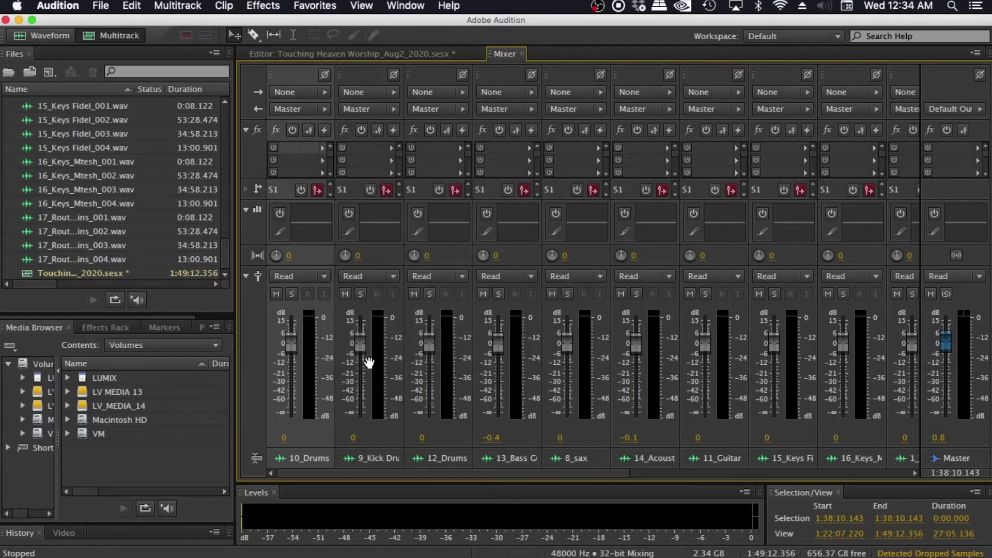
drag(539, 468, 630, 467)
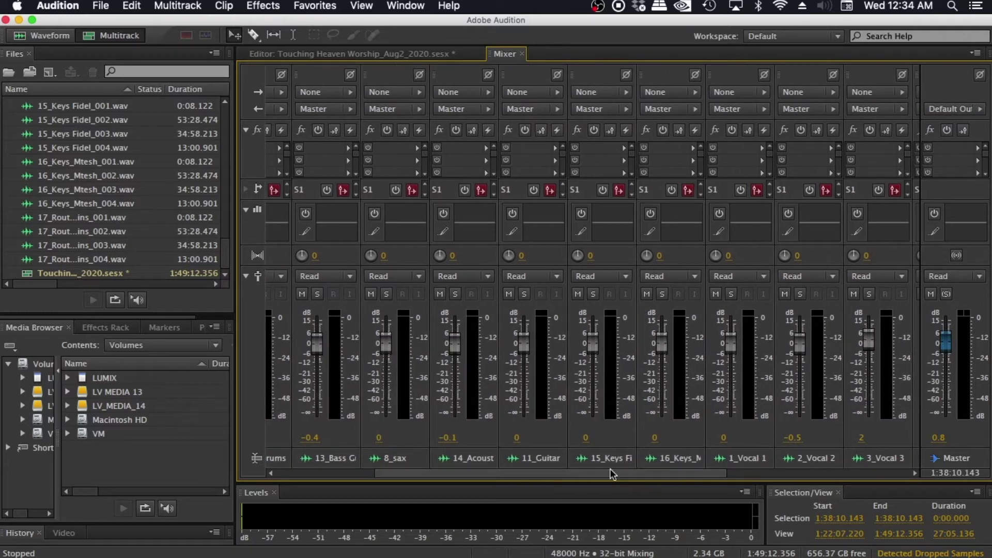
scroll(613, 471, right, 3)
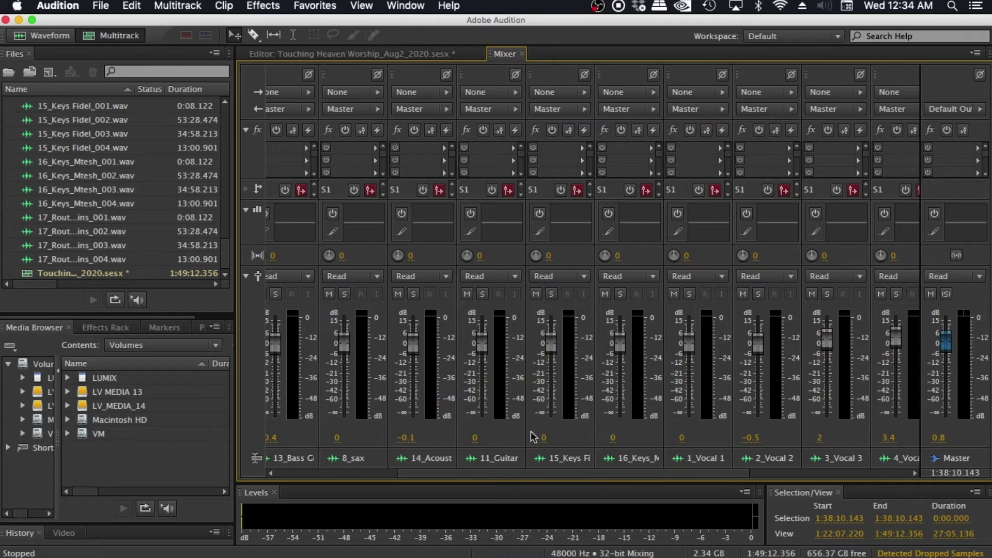
drag(572, 471, 789, 467)
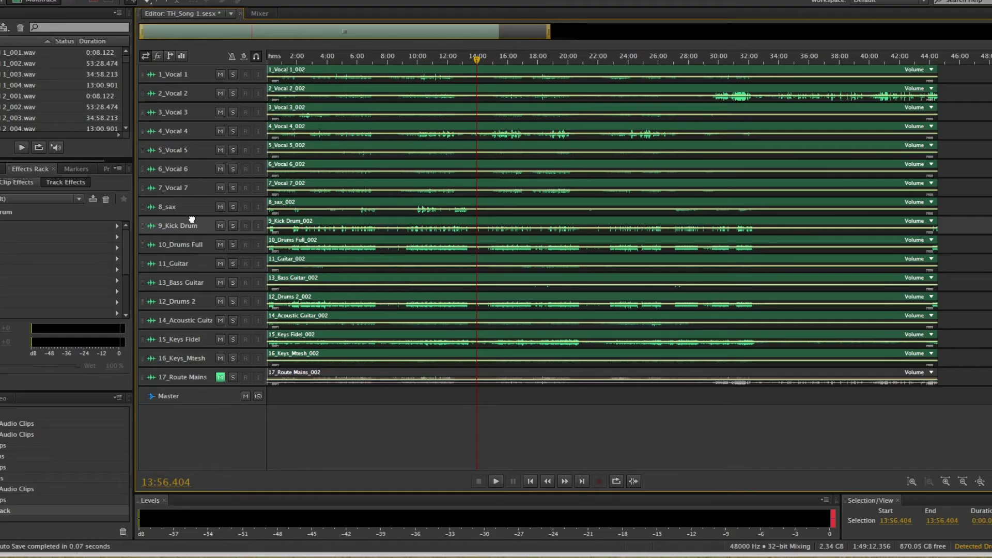
Reorder the tracks of TH_Song 1, placing 9_Kick Drum first and 10_Drums Full directly beneath it.
drag(194, 214, 216, 67)
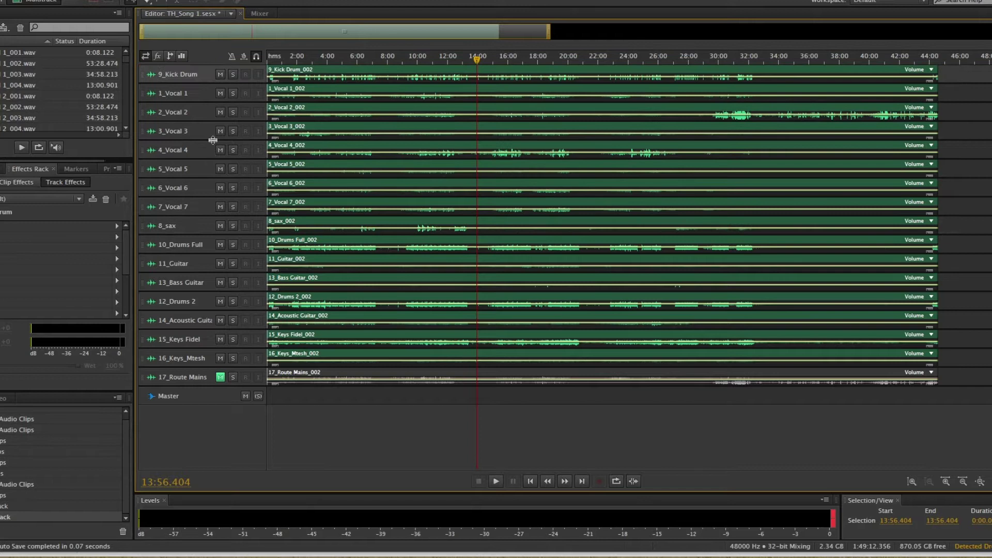
drag(194, 241, 222, 84)
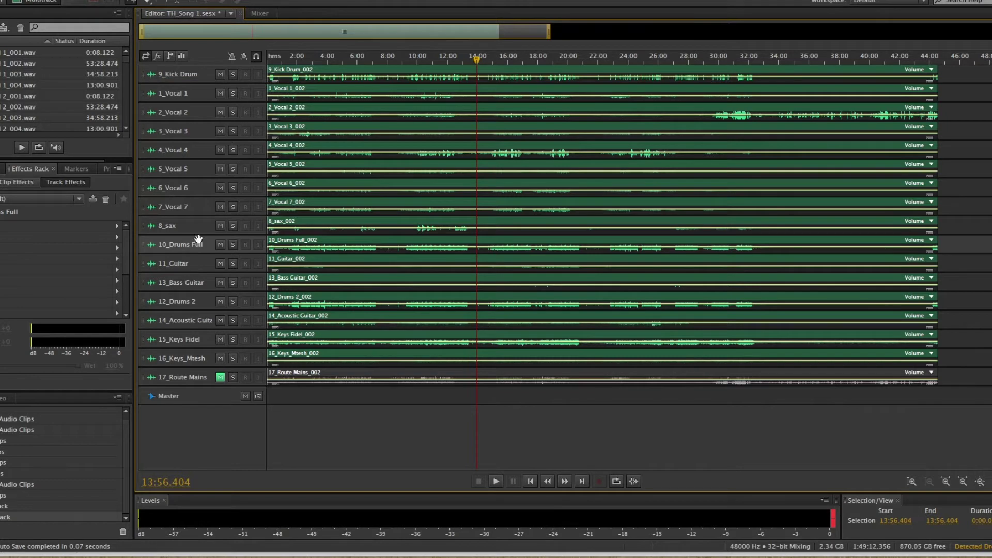
drag(199, 240, 216, 86)
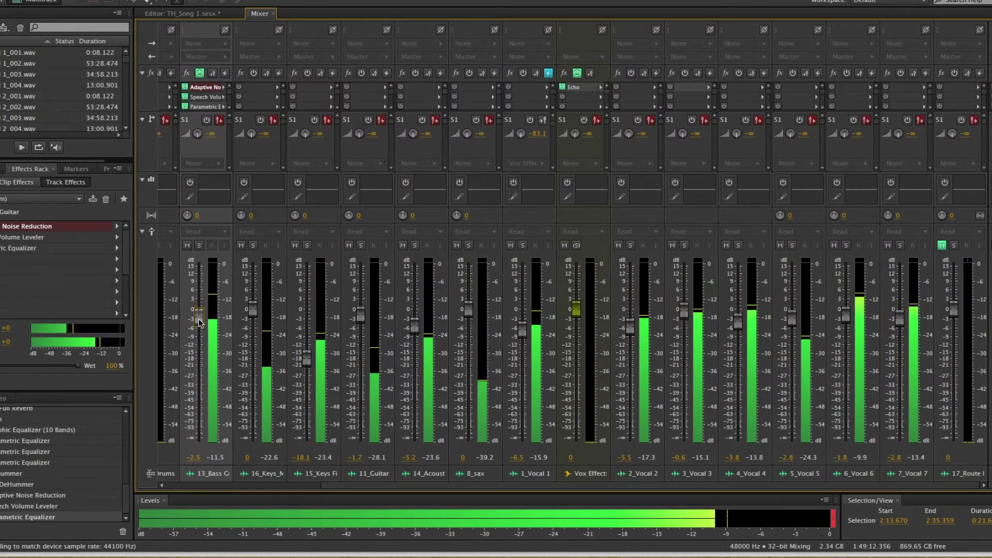
Raise the 13_Bass Guitar channel's fader to -1.5 dB during playback.
drag(199, 321, 199, 320)
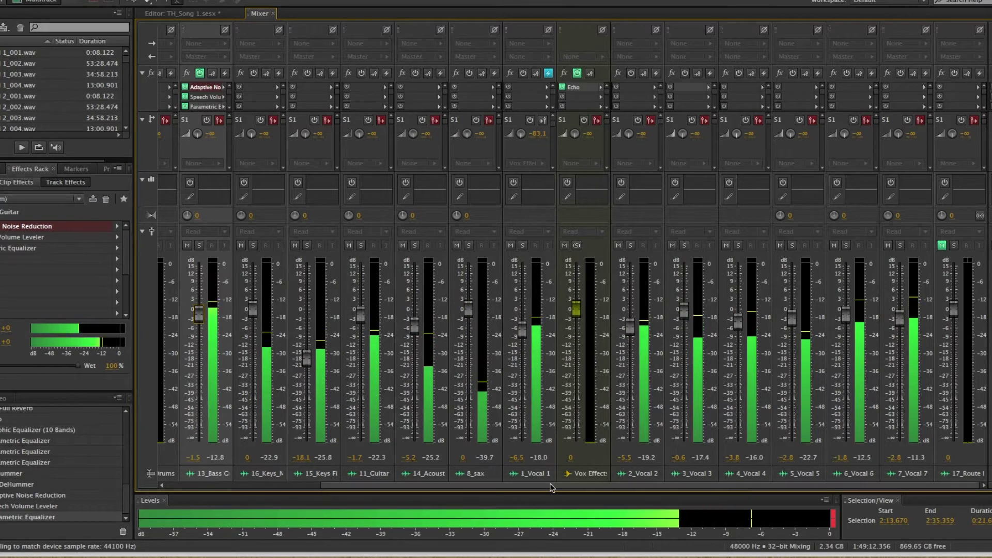
scroll(461, 488, left, 2)
Compare the track waveforms with their mixer levels during playback of TH_Song 1 and solo the 13_Bass Guitar channel.
key(alt+1)
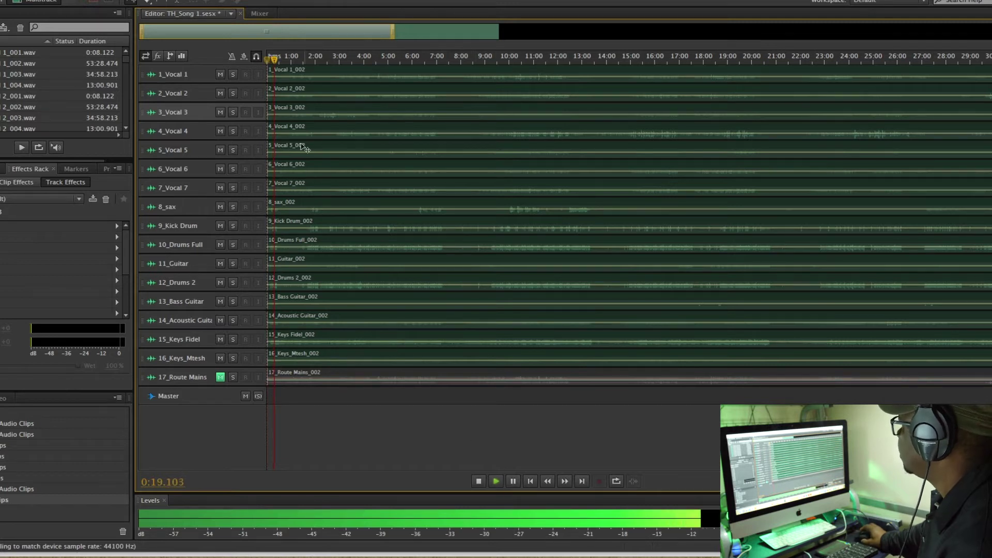
click(262, 14)
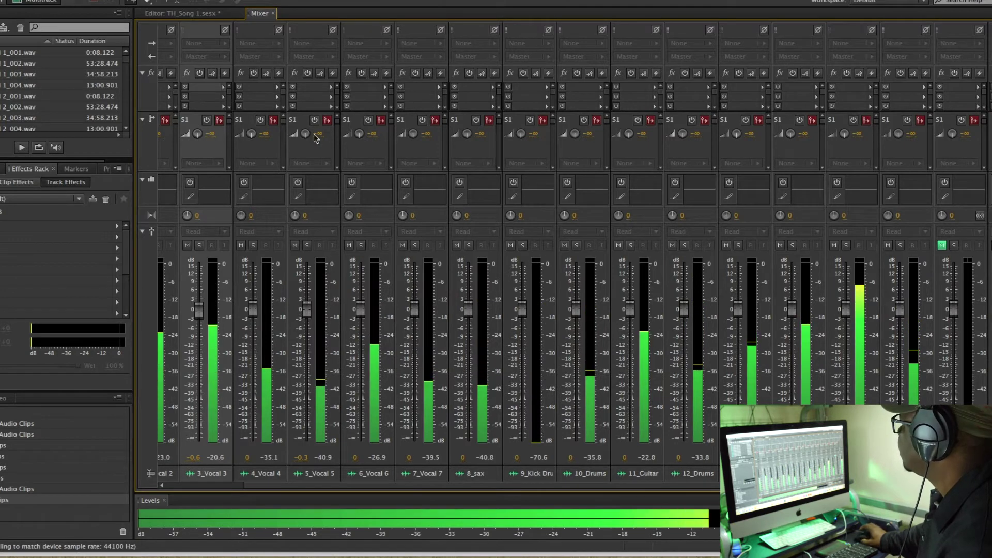
click(198, 15)
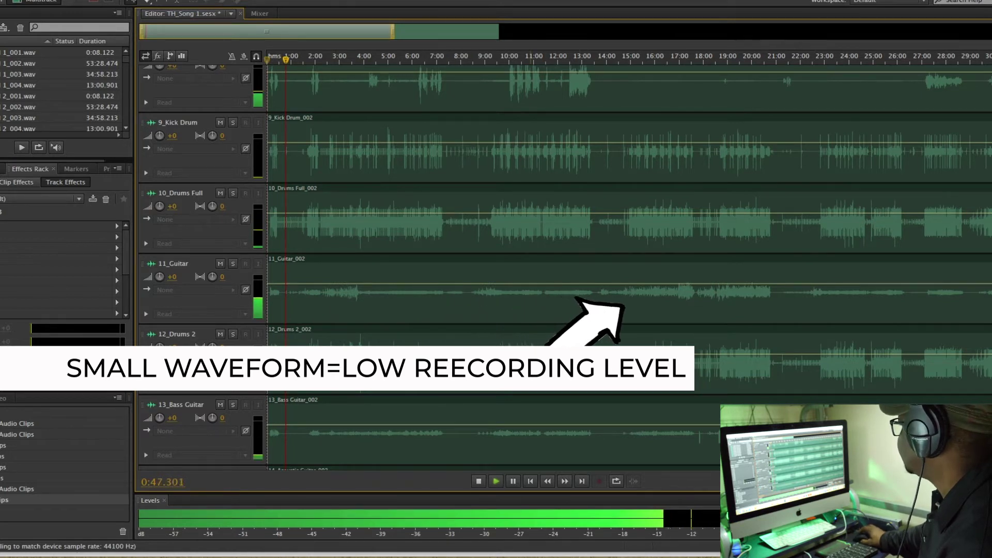
scroll(569, 258, down, 2)
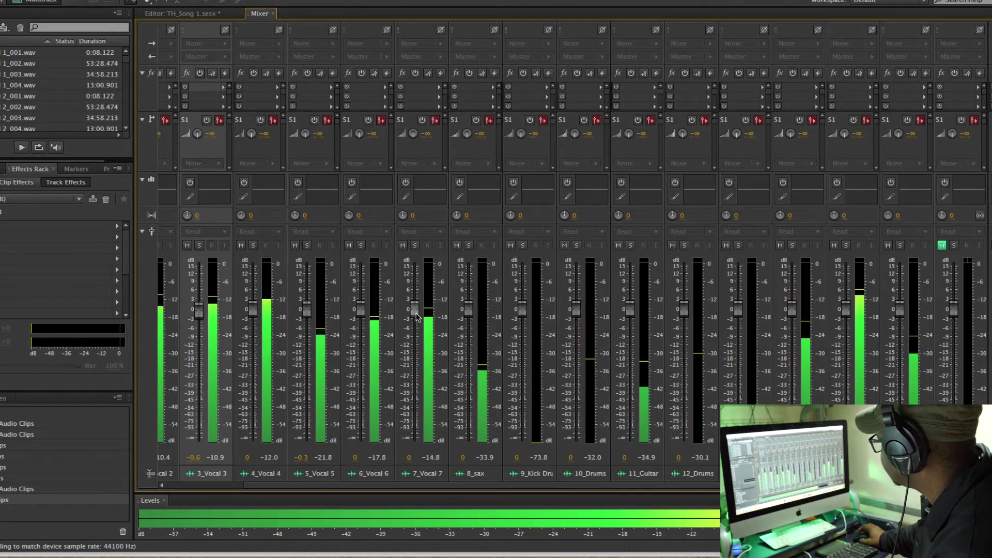
click(738, 245)
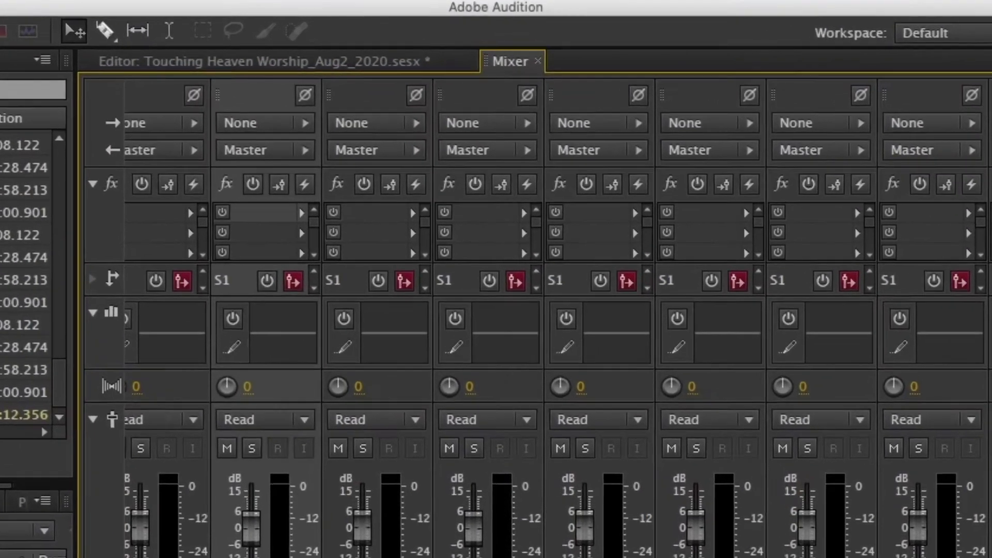
scroll(550, 319, left, 3)
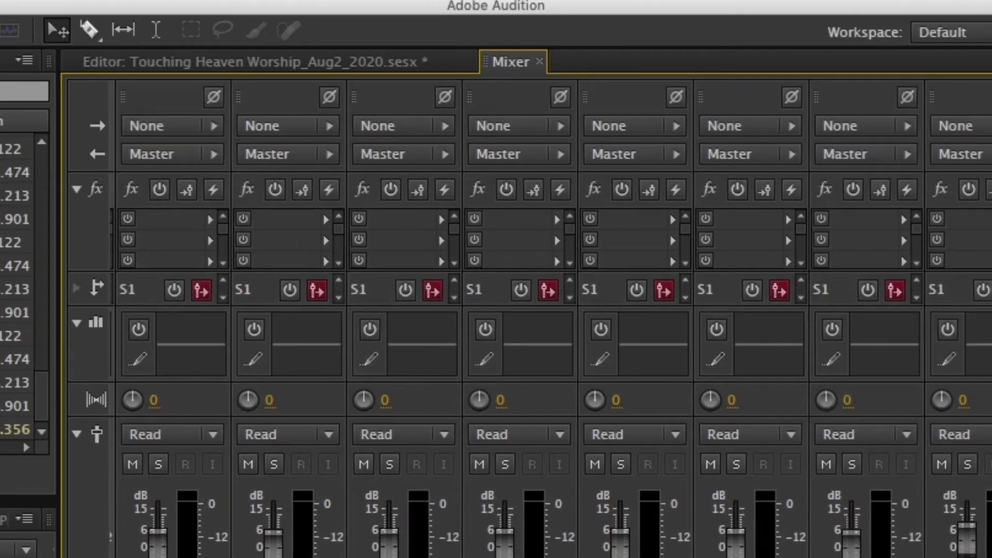
scroll(551, 318, right, 3)
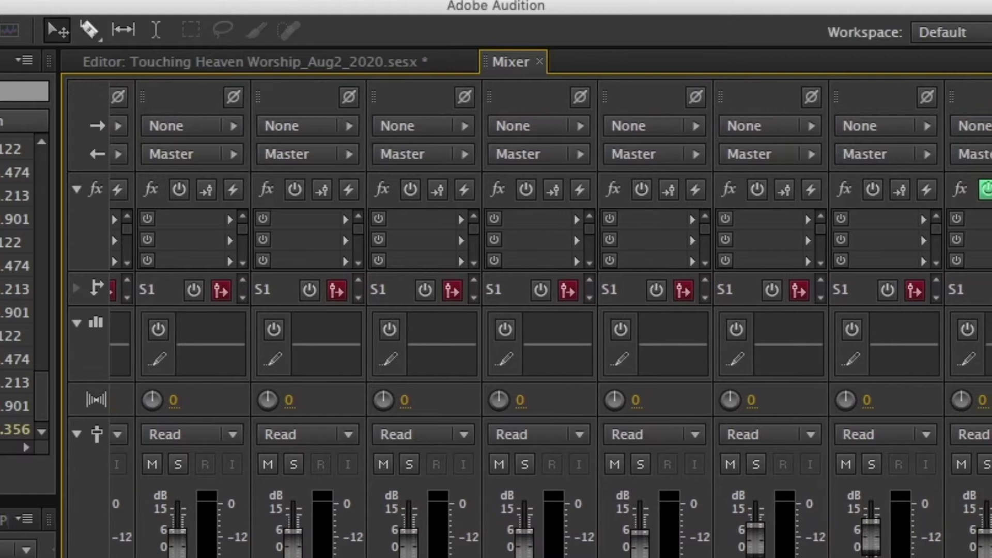
Browse the Amplitude and Compression and the Filter and EQ effects offered for the channel's empty first effect slot.
click(574, 217)
mouse_move(667, 303)
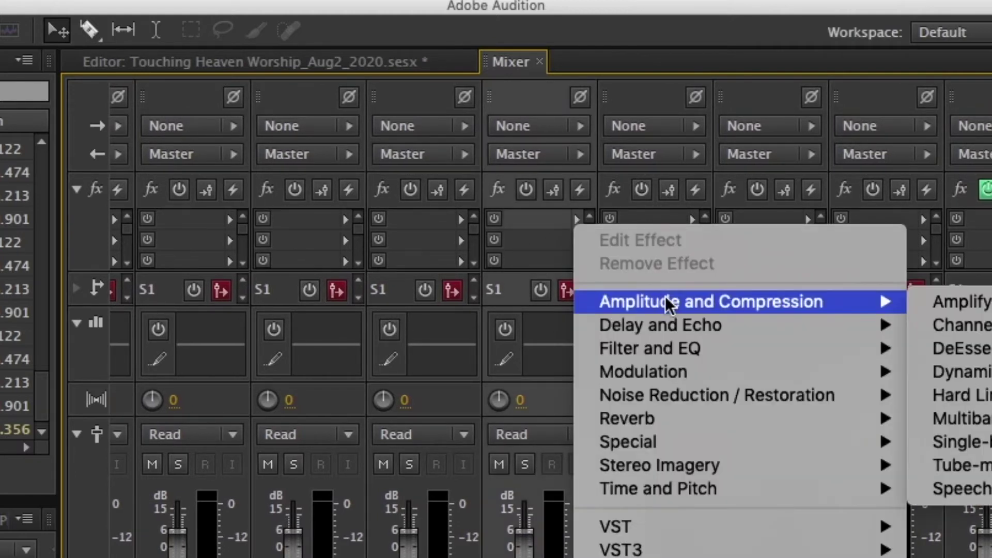
mouse_move(675, 348)
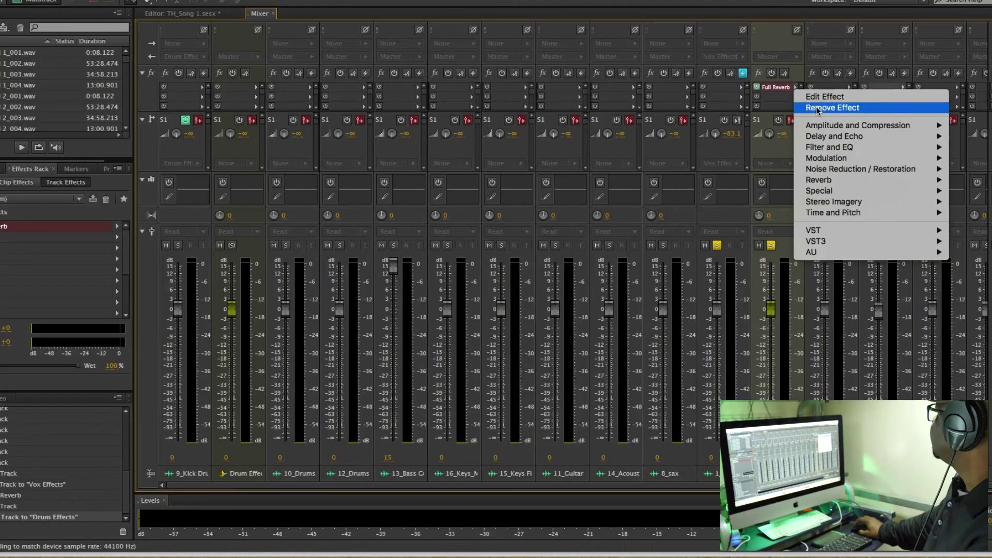
Remove the Full Reverb from the soloed effects bus beside the vocal channel and open its first slot's effect choices.
click(817, 107)
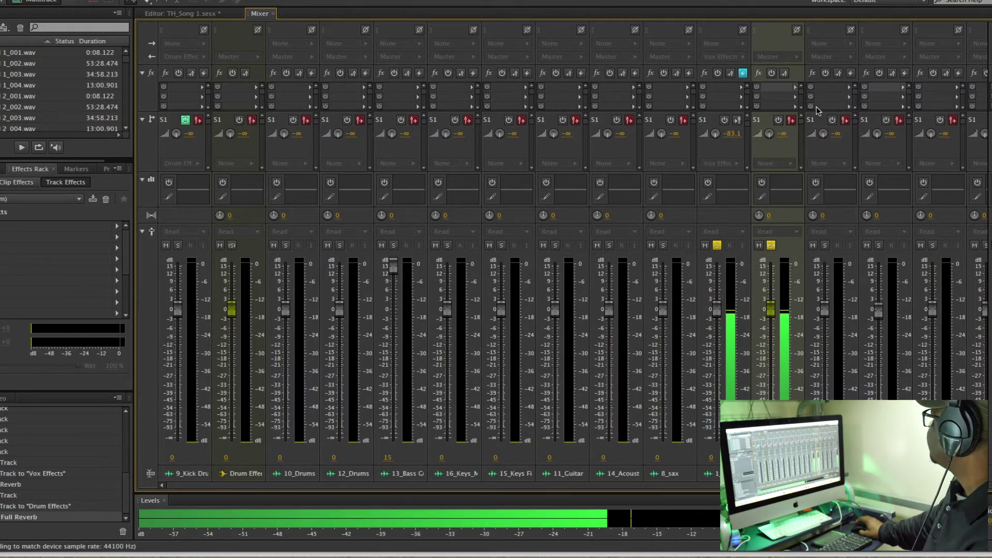
click(795, 91)
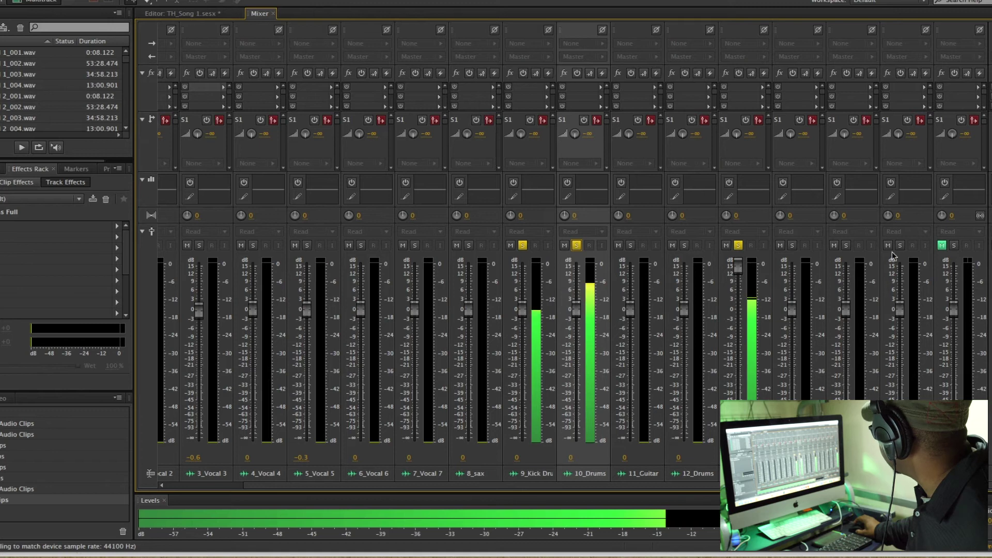
Solo the 16_Keys Mtesh channel alongside the soloed kick, drums and bass channels.
click(901, 246)
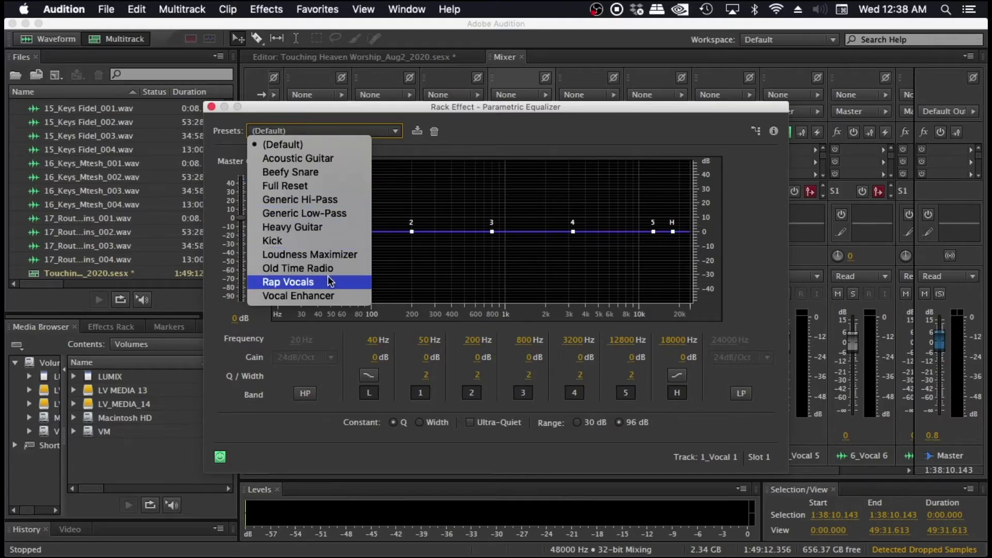
Apply the Vocal Enhancer preset to the Parametric Equalizer on 1_Vocal 1.
click(331, 298)
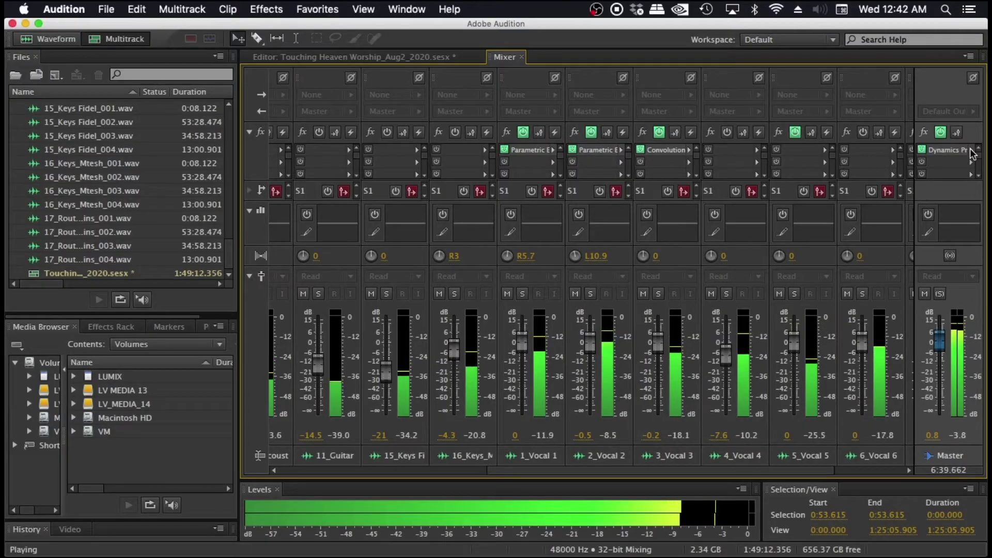
Replace the Dynamics Processing effect in the Master channel's first slot with a Multiband Compressor.
click(970, 151)
mouse_move(879, 199)
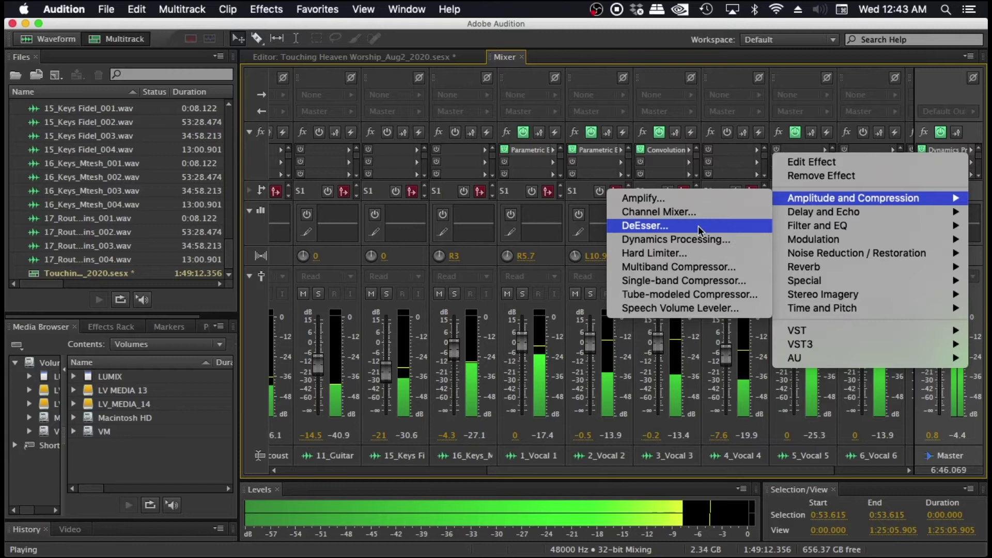
click(701, 267)
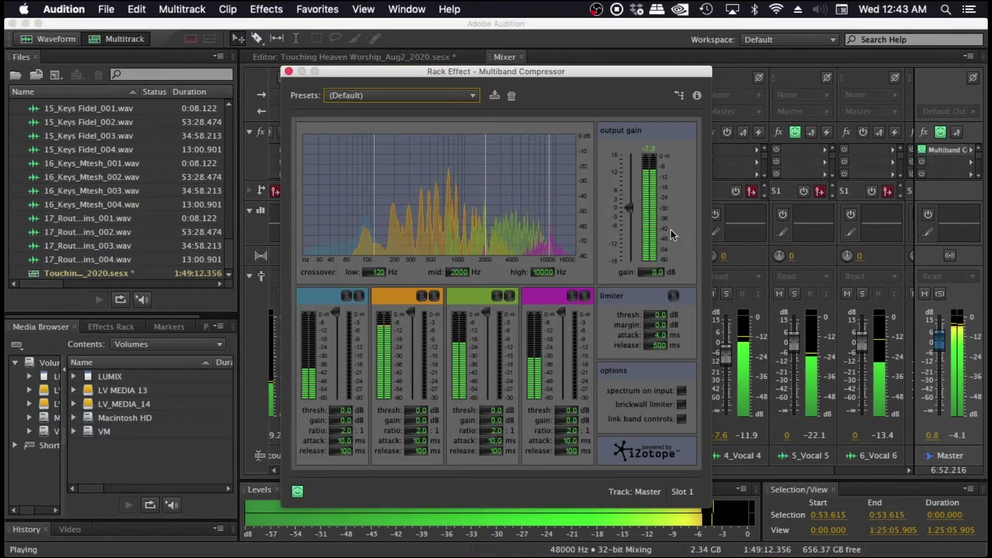
drag(566, 72, 582, 64)
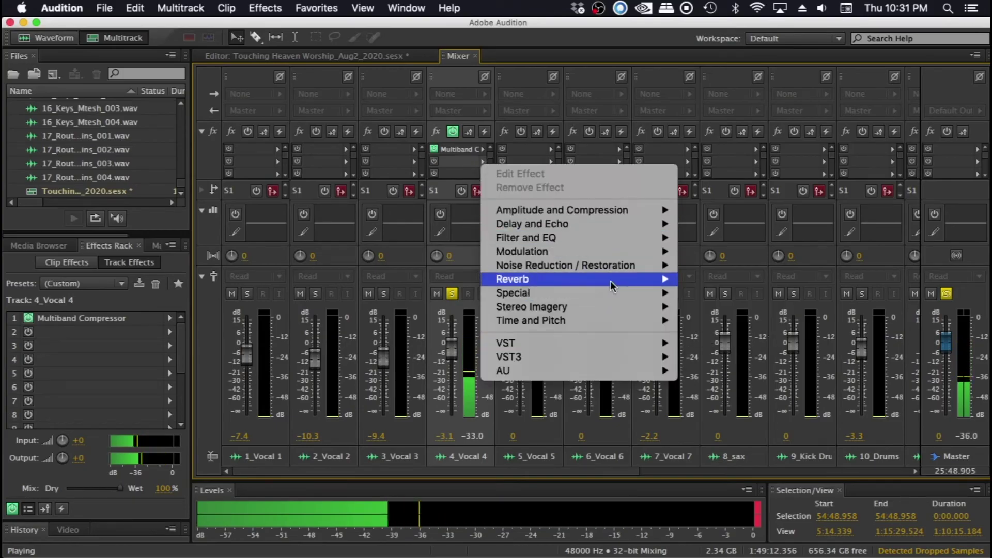
Add a Convolution Reverb to the second effect slot of 4_Vocal 4 and apply the Distant Source preset.
mouse_move(616, 279)
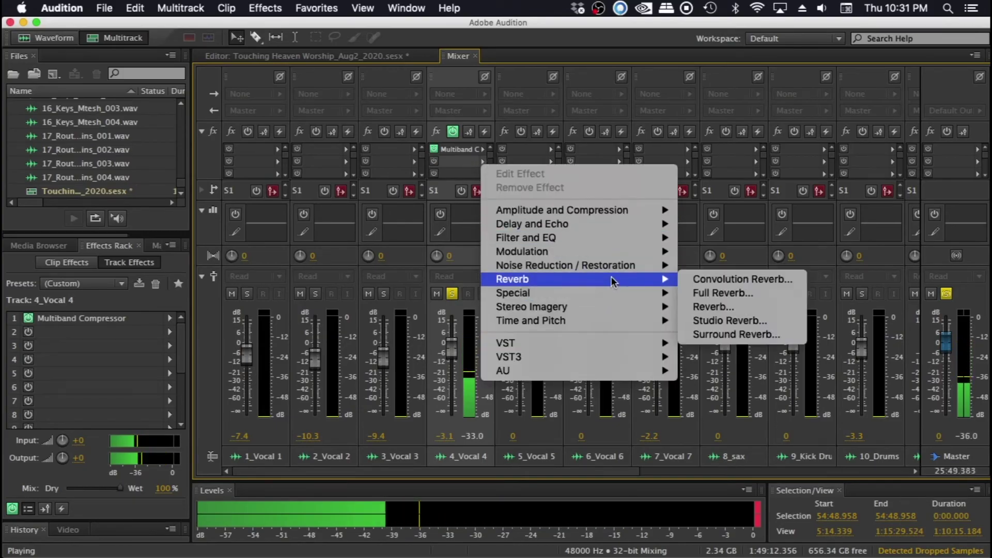
click(716, 280)
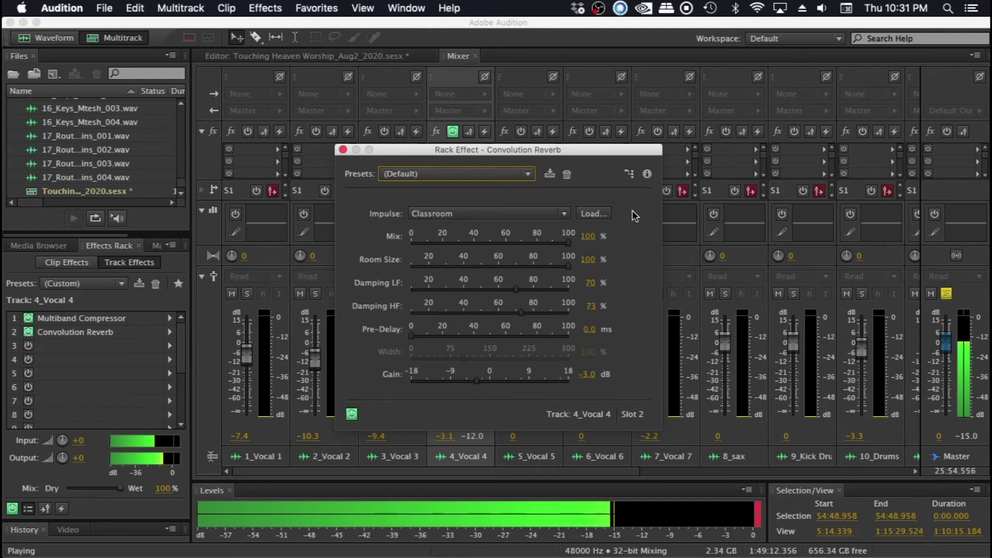
click(527, 174)
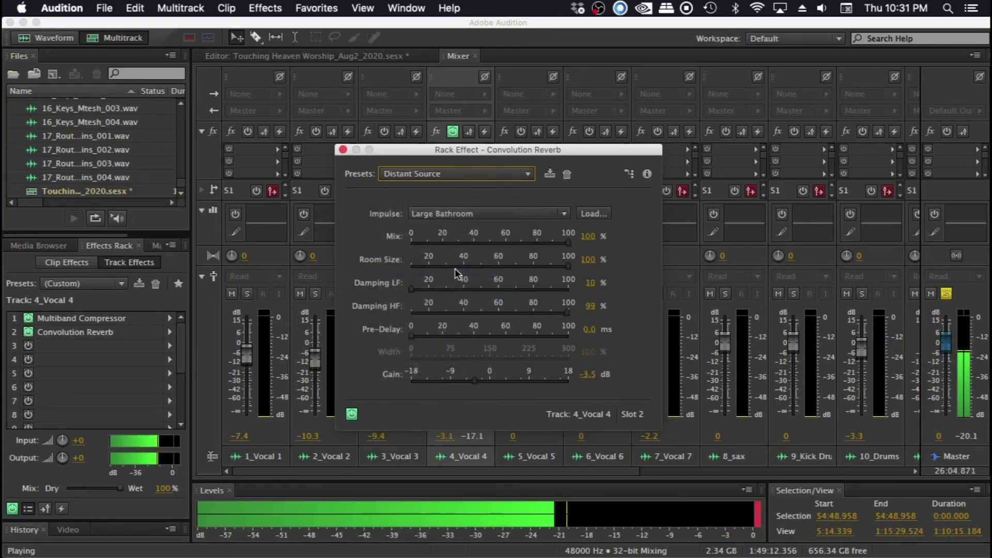
Audition the Judge's Chamber and Memory Space presets on the Convolution Reverb of 4_Vocal 4 and choose Back of the Class.
click(527, 174)
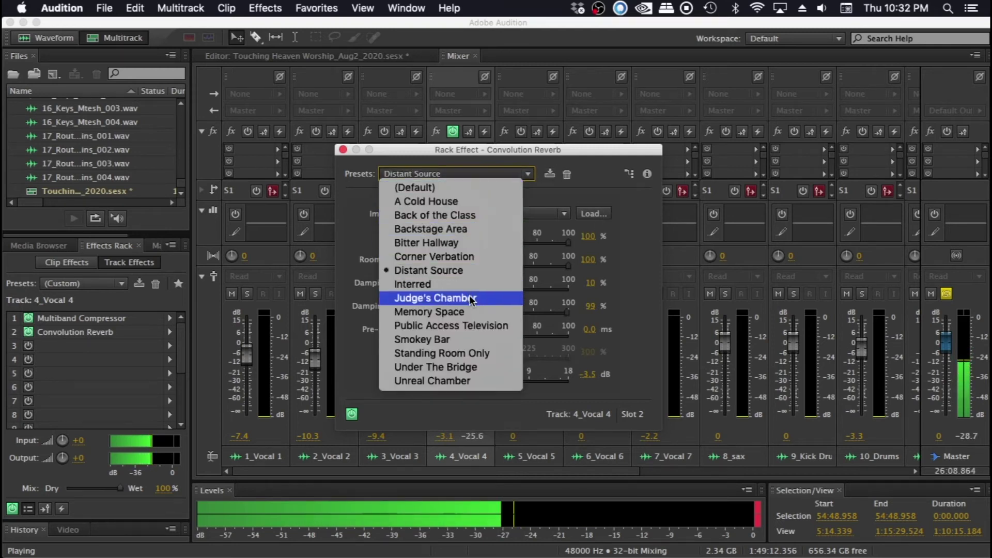
click(470, 298)
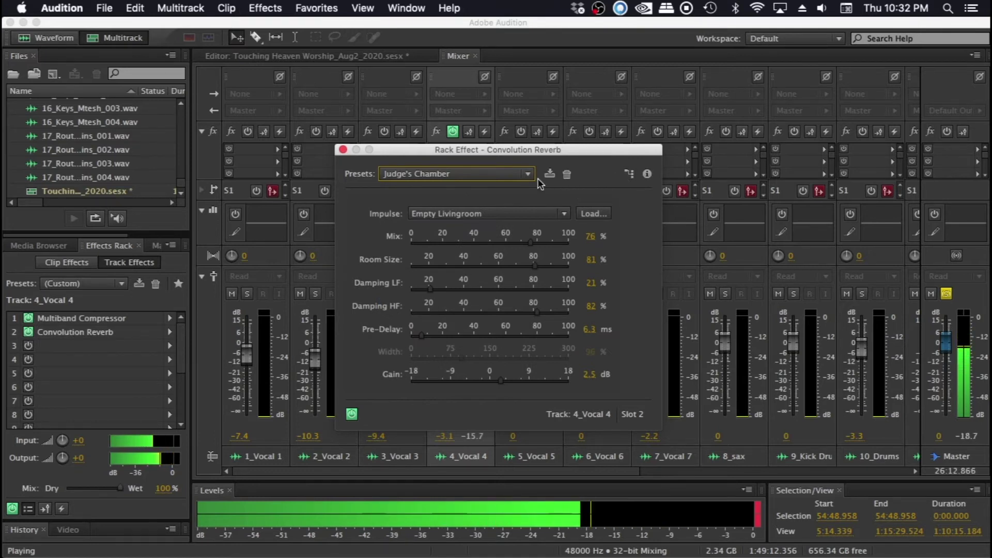
click(509, 175)
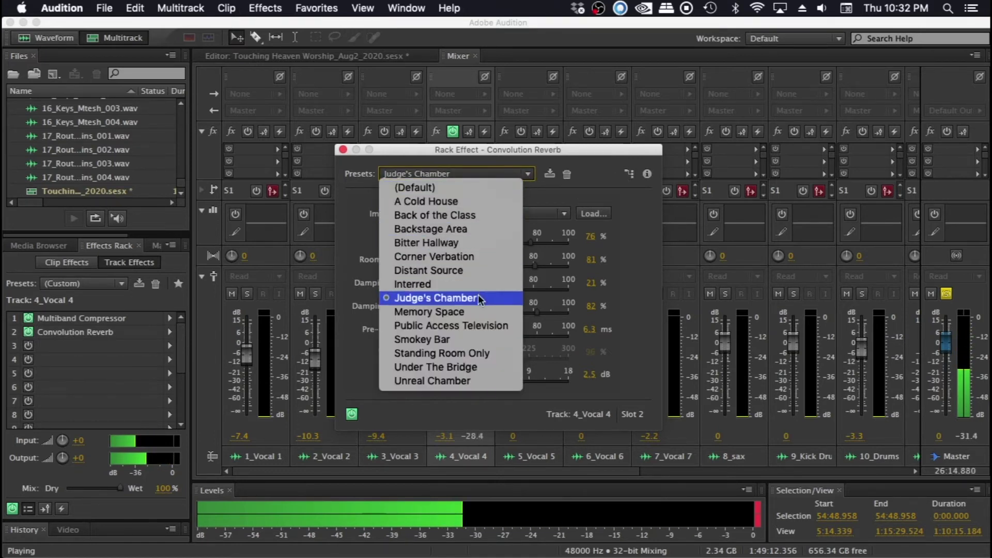
click(472, 312)
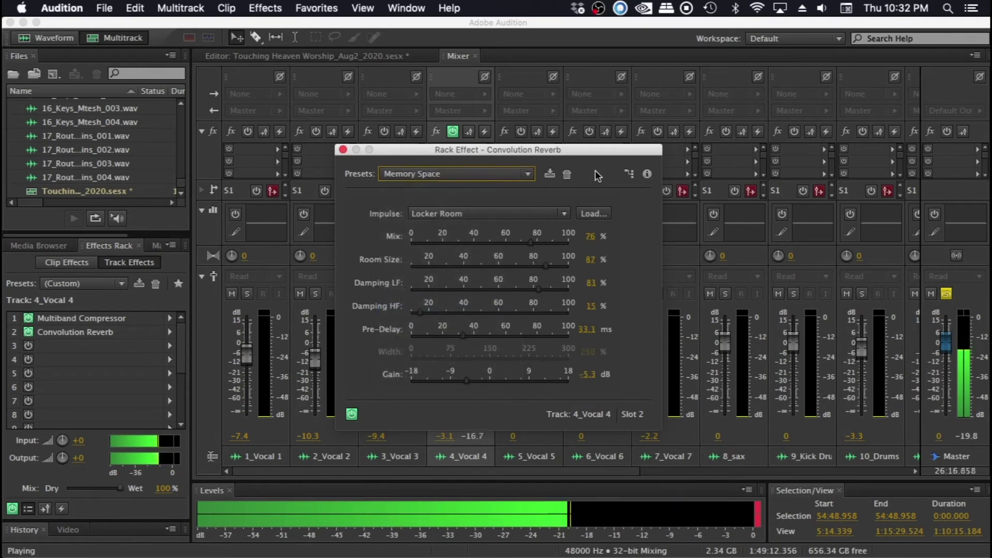
click(521, 174)
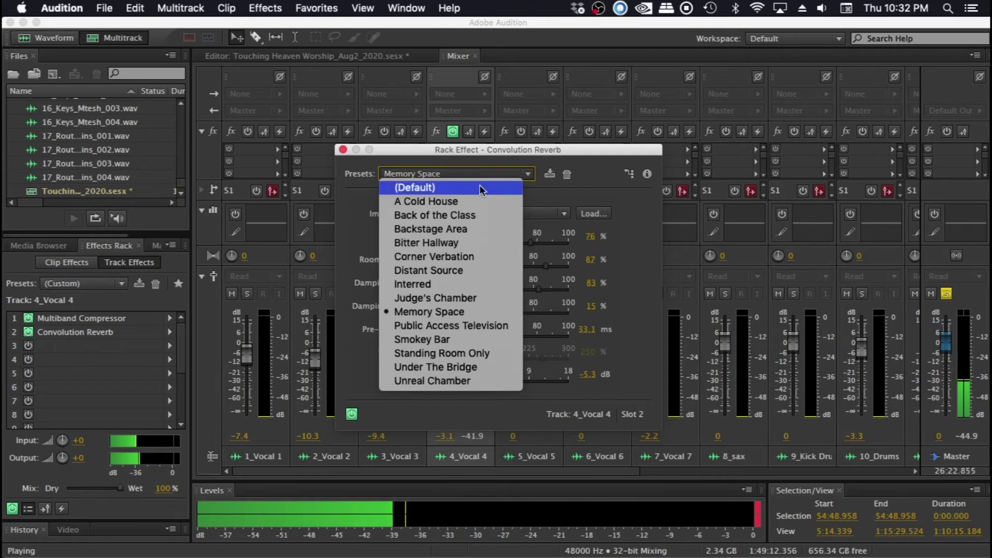
click(462, 216)
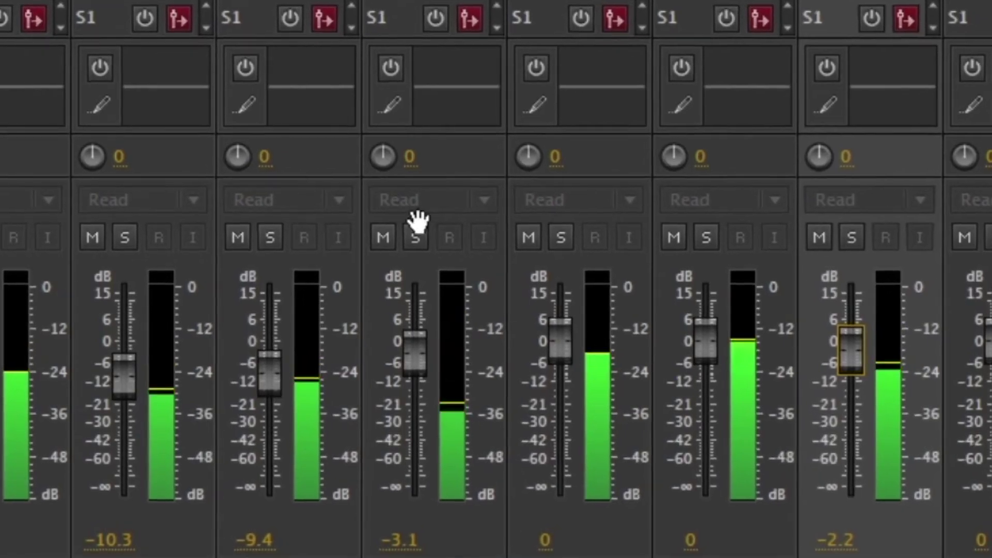
Solo 4_Vocal 4 and browse the effect categories offered for its first effect slot.
click(417, 236)
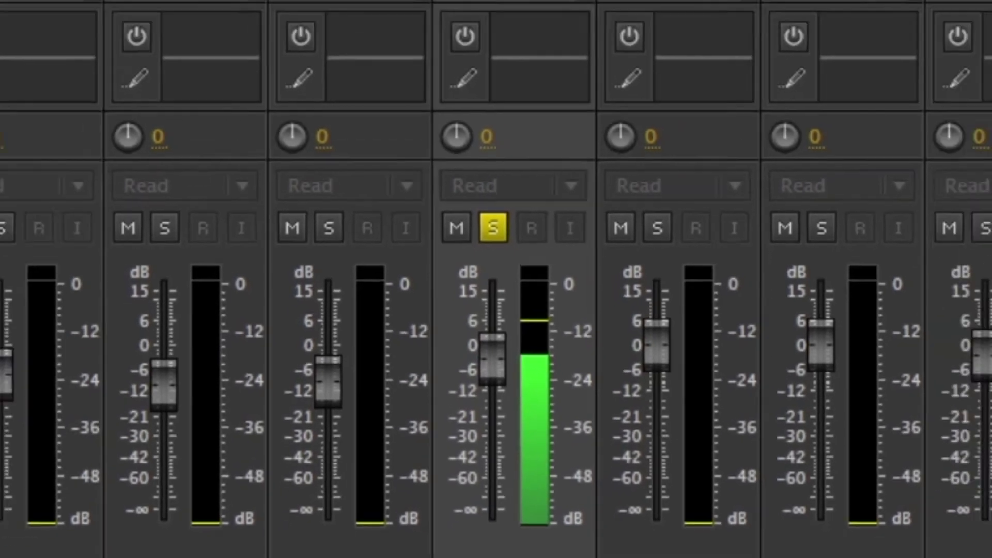
click(479, 113)
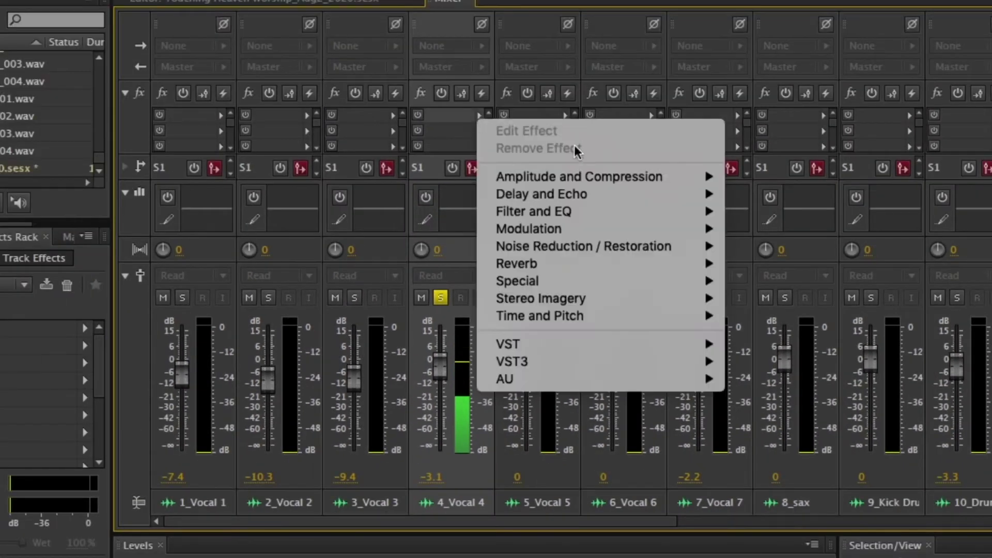
mouse_move(580, 197)
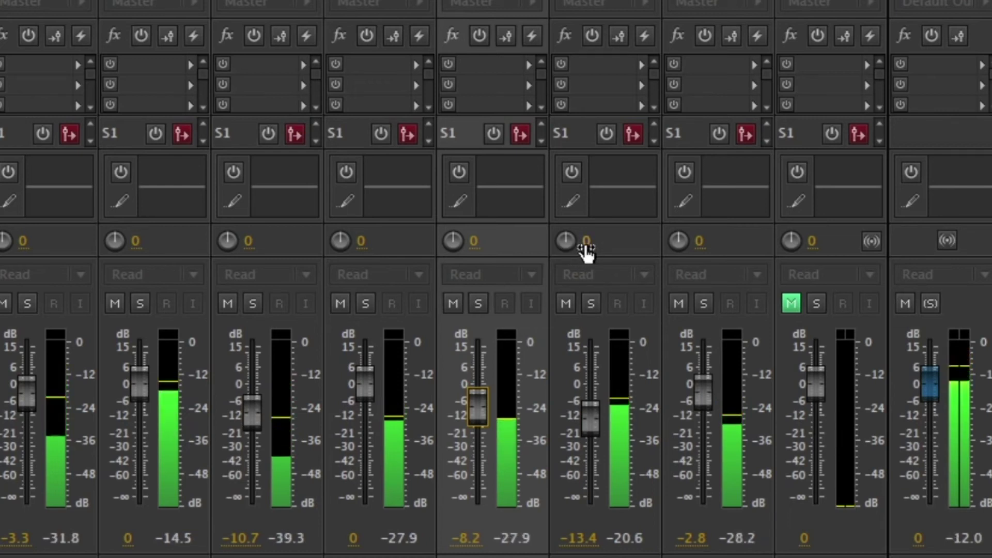
Solo the adjacent channels with faders at -13.4 and -2.8 dB and pan them to L4.5 and R4.2 respectively.
mouse_move(591, 252)
mouse_down()
mouse_move(572, 247)
mouse_move(597, 246)
mouse_up()
click(591, 303)
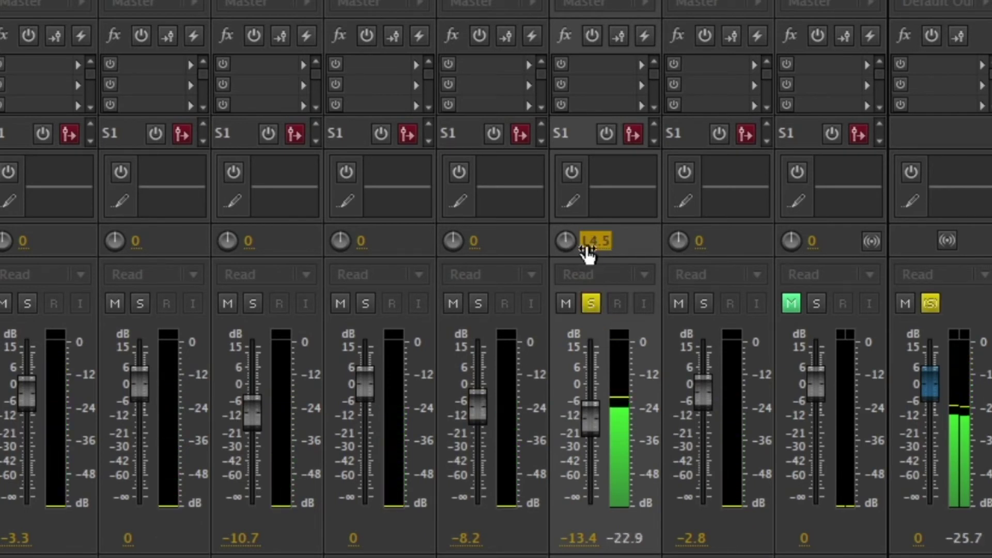
click(703, 304)
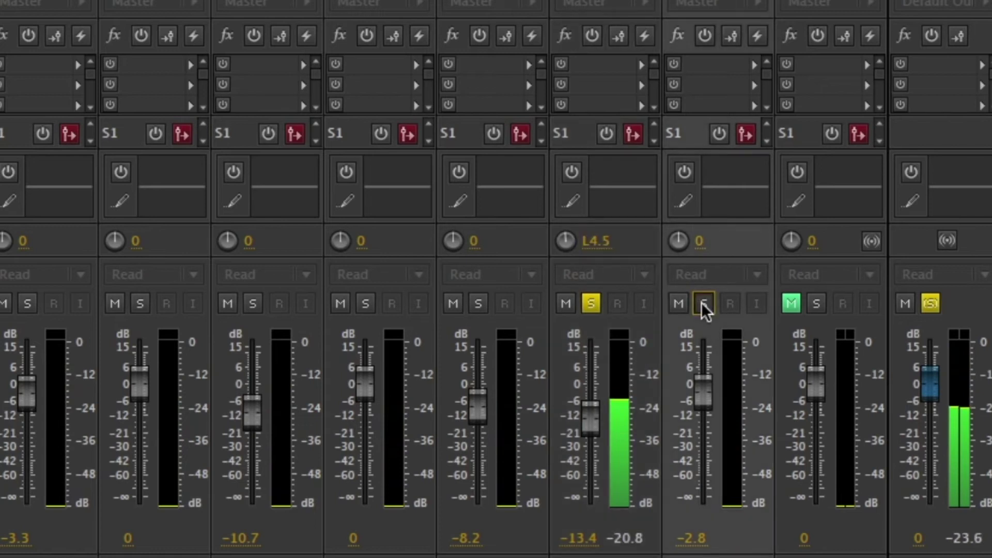
drag(698, 248, 697, 250)
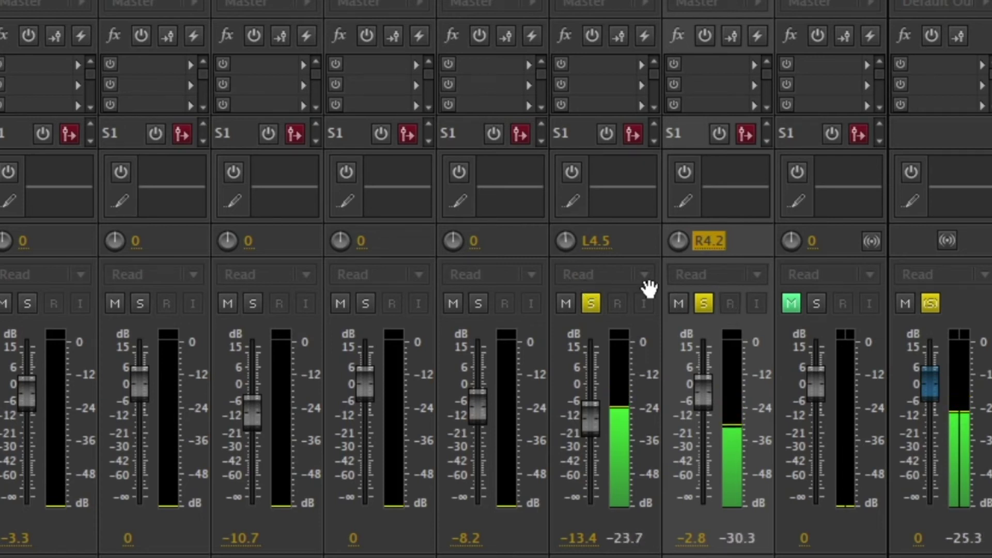
Try wider pan positions on the two soloed channels and settle on L10.4 for the -13.4 dB one and R18 for the other.
drag(599, 241, 565, 241)
drag(711, 247, 801, 248)
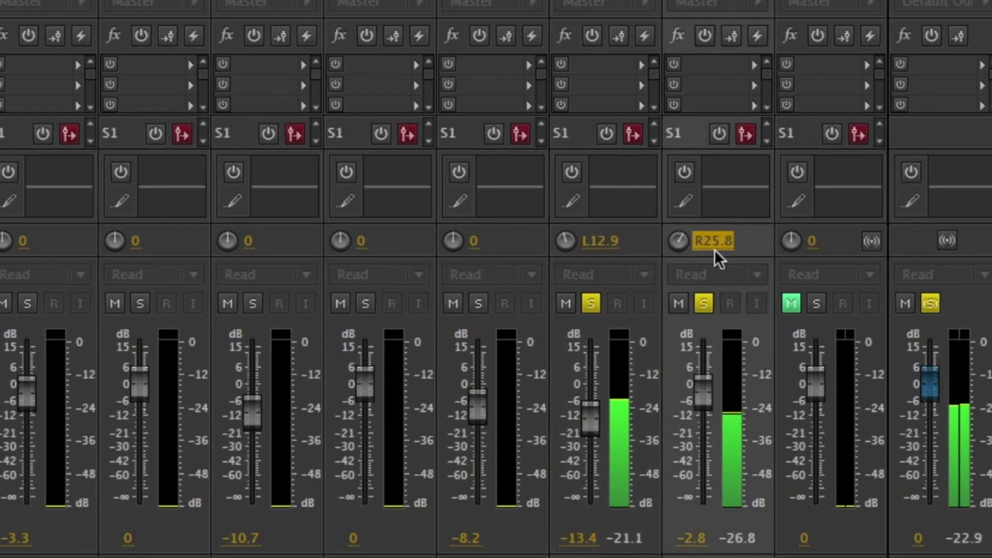
drag(715, 250, 745, 247)
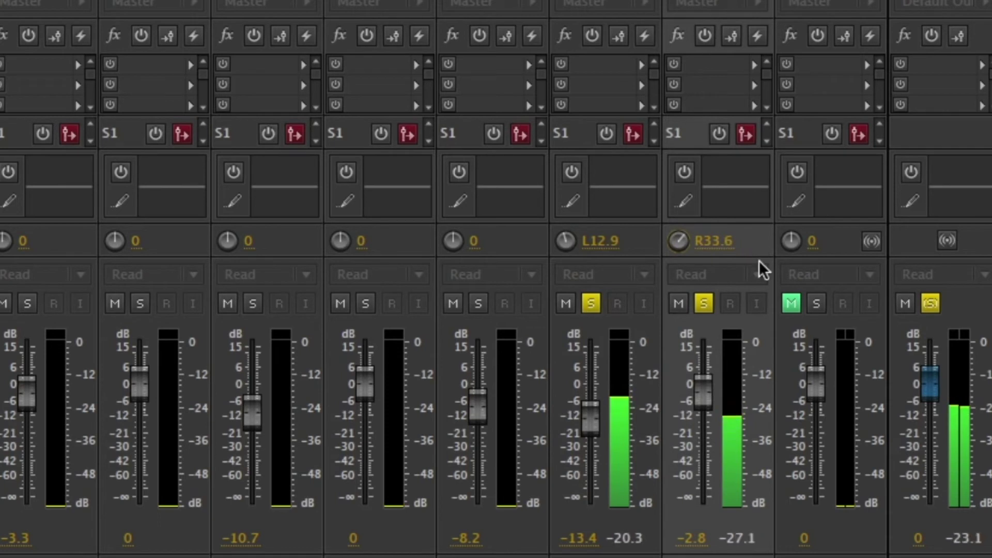
click(712, 246)
drag(685, 246, 677, 246)
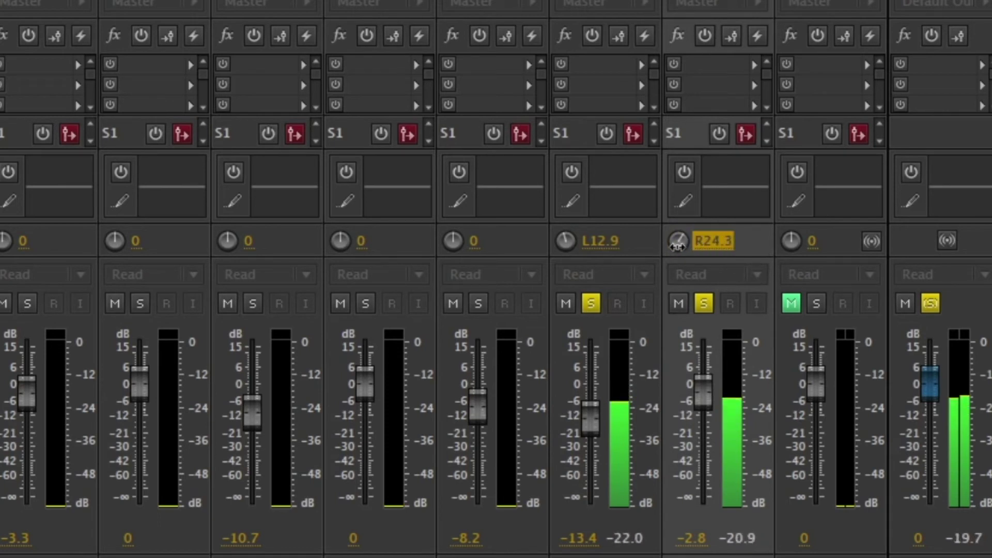
drag(603, 253, 609, 250)
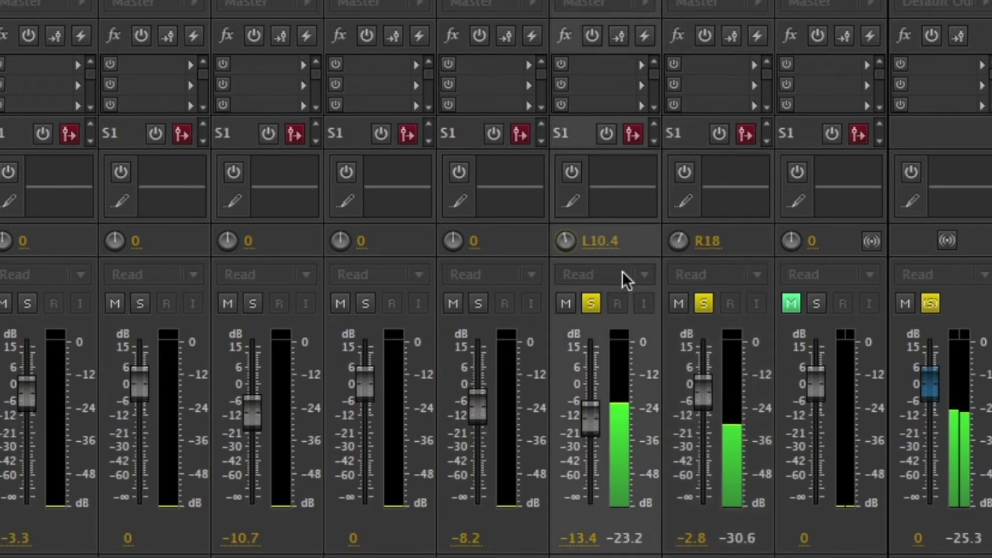
Unsolo the -13.4 dB channel and sweep the -2.8 dB channel's pan out to R99.9 to compare the stereo balance.
click(591, 304)
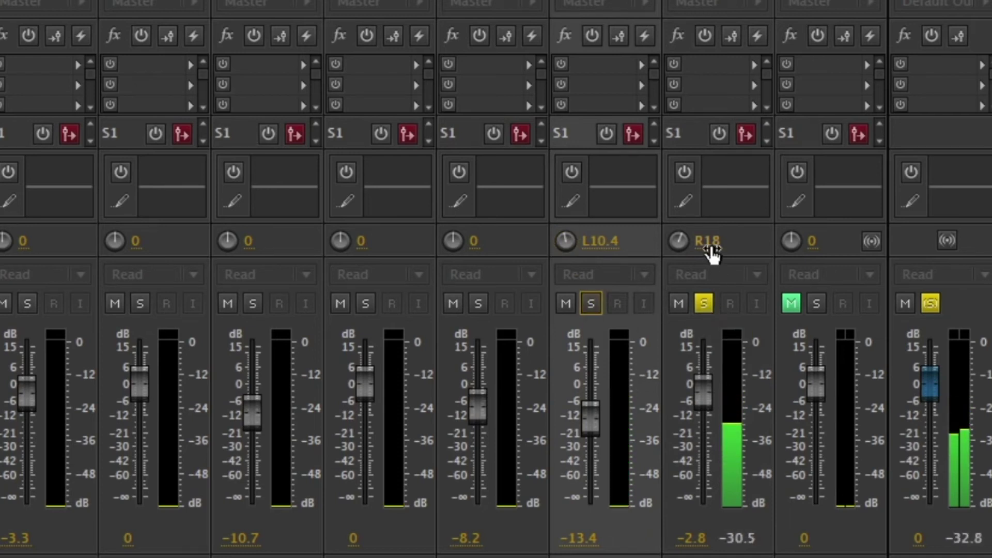
drag(711, 251, 798, 238)
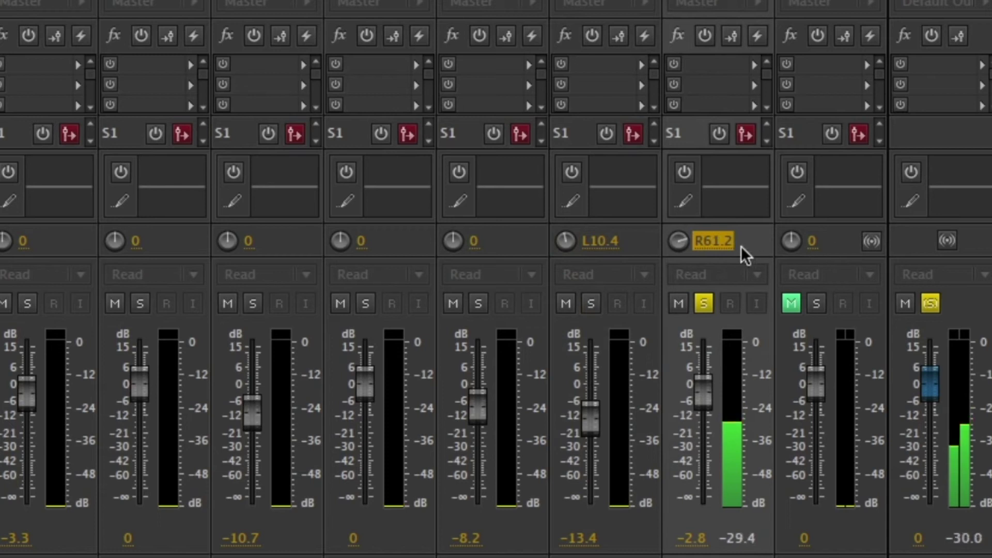
drag(713, 253, 980, 243)
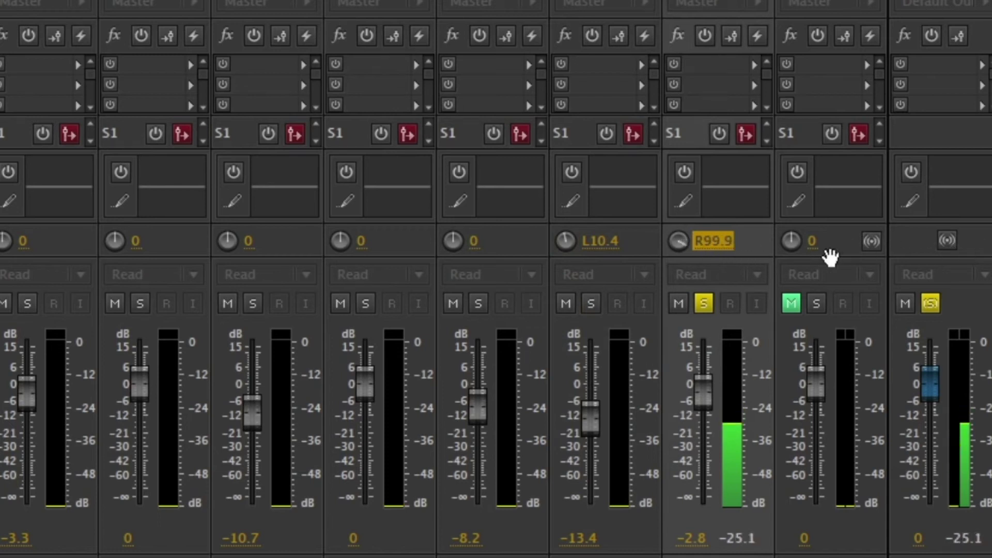
drag(720, 257, 678, 246)
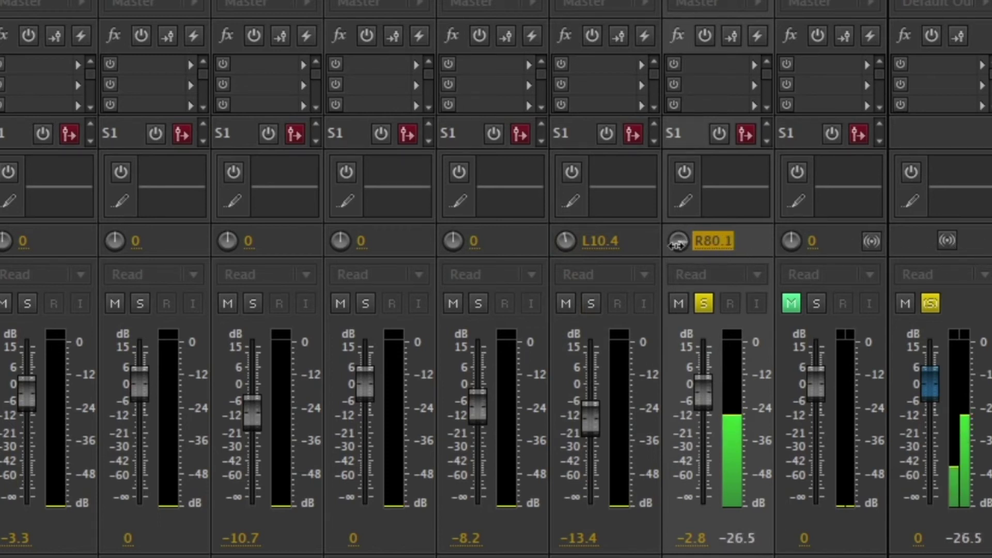
drag(2, 257, 795, 271)
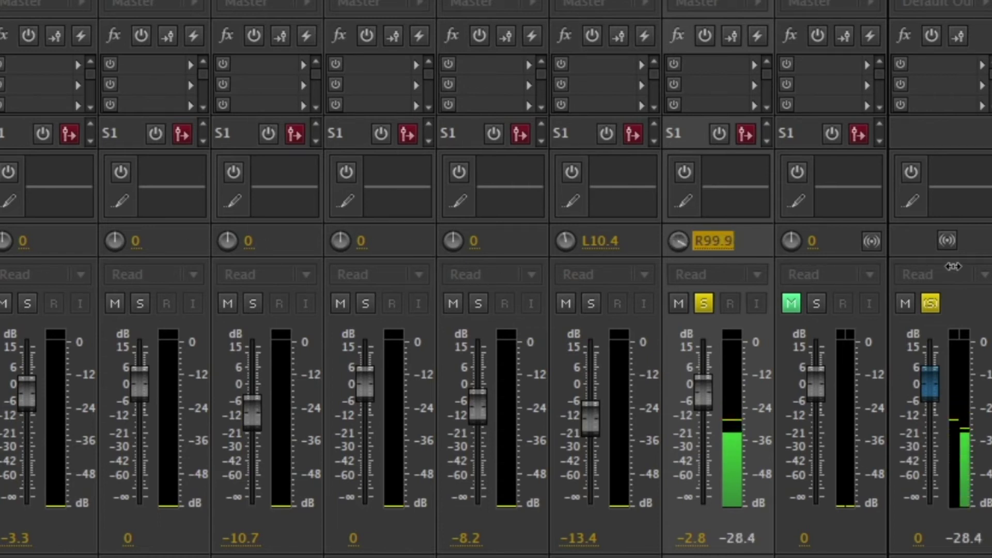
drag(954, 266, 707, 265)
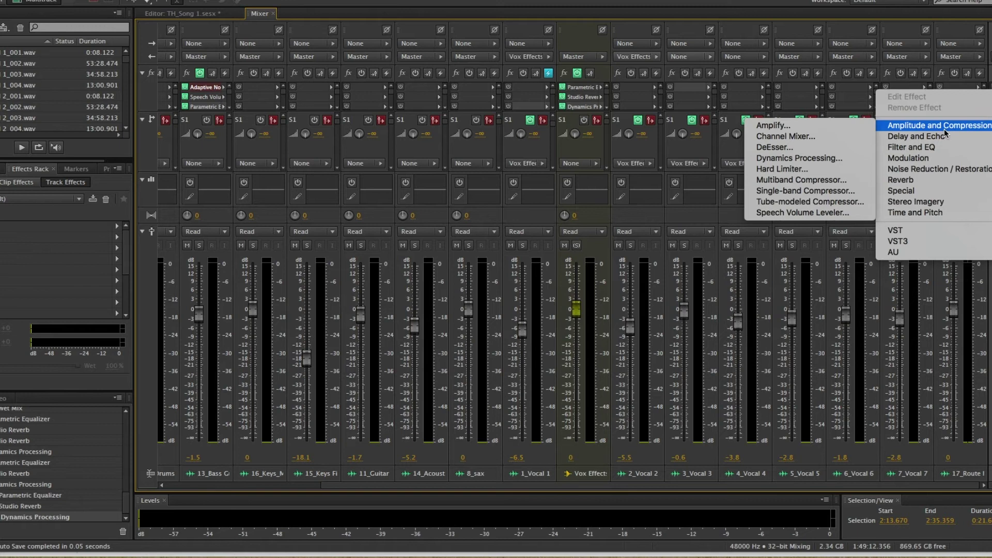
Insert a Parametric Equalizer in the Master track's first effect slot and open its list of presets.
mouse_move(944, 151)
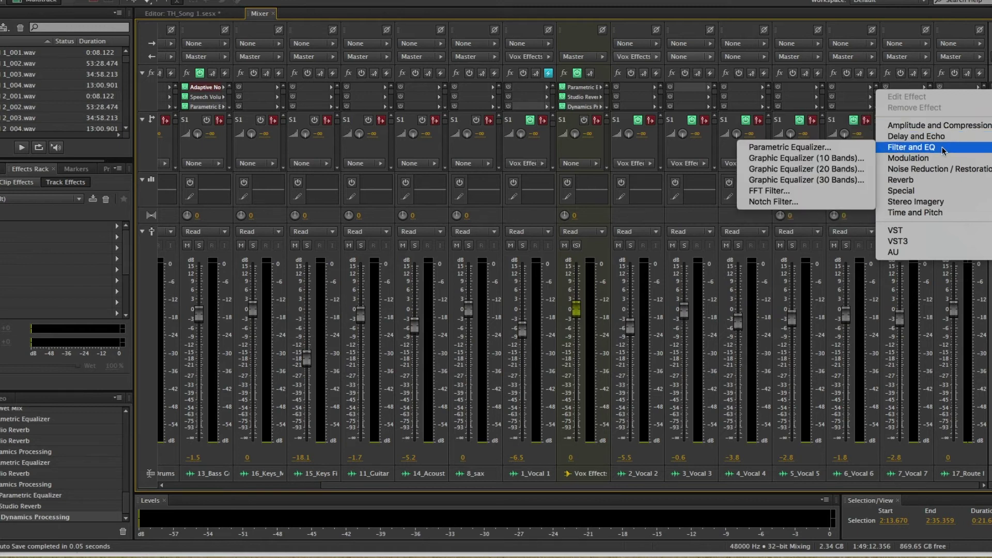
click(856, 149)
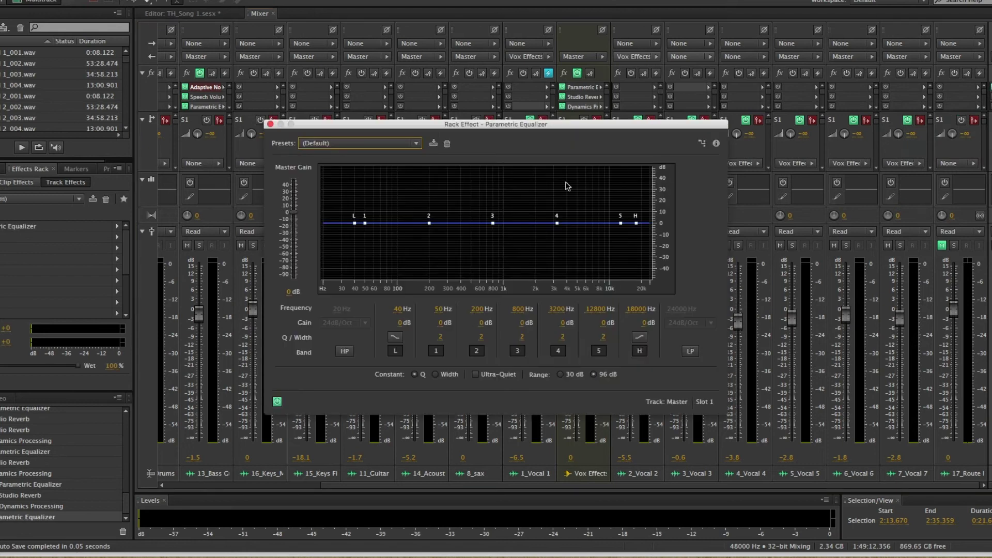
click(416, 144)
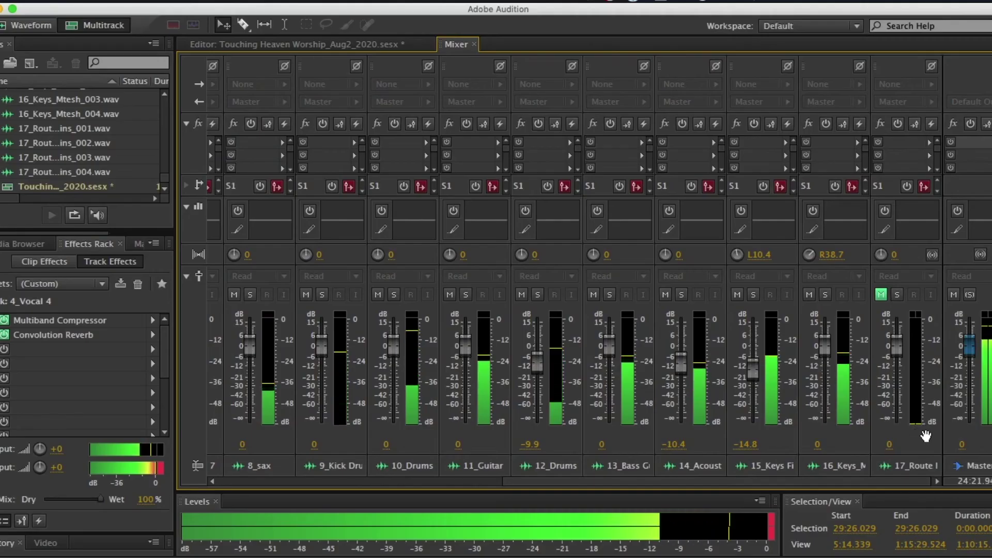
Add a Multiband Compressor with the Pop Master preset to the Master track's first effect slot in the Touching Heaven session.
click(970, 466)
click(931, 153)
mouse_move(904, 192)
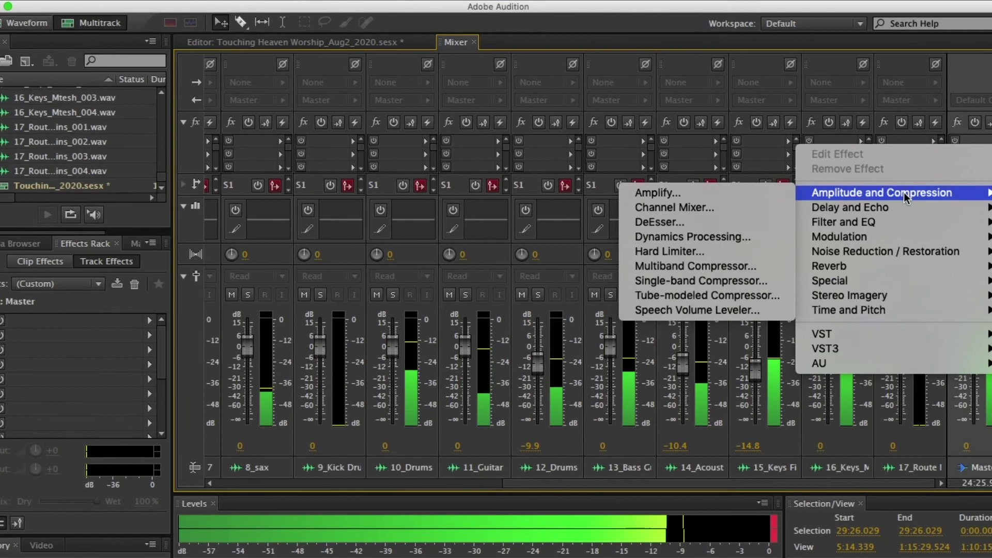
click(715, 265)
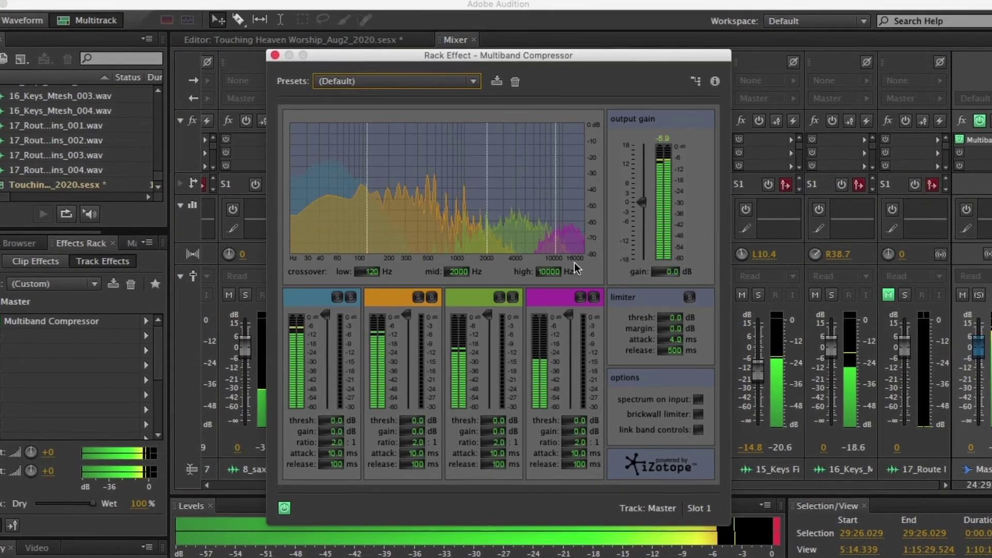
click(472, 81)
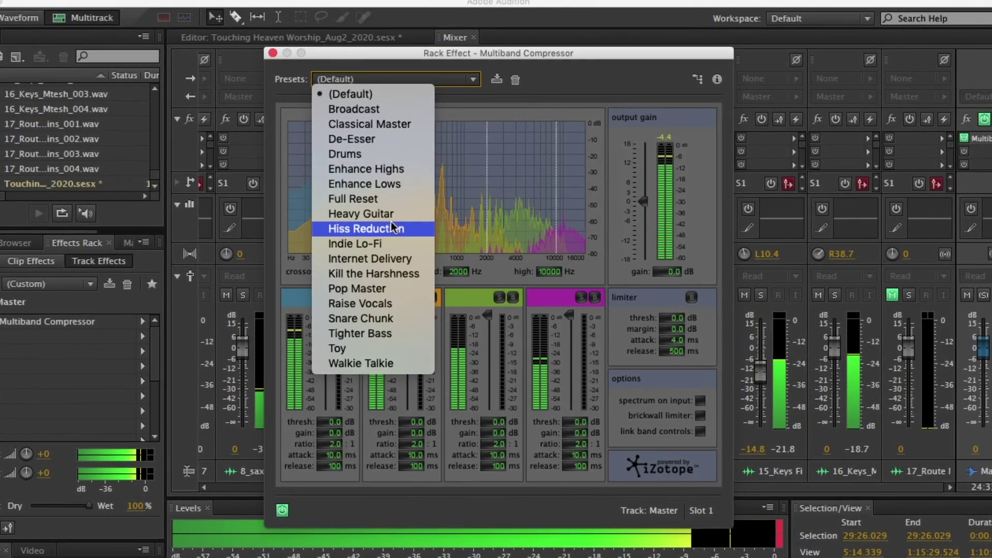
click(384, 291)
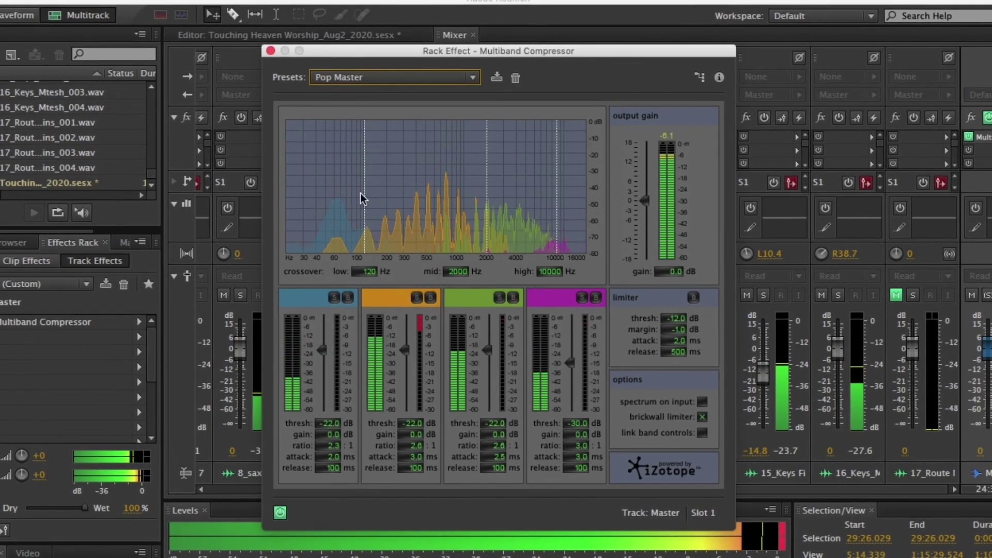
click(269, 50)
Replace the Master track's 30-band graphic equalizer in slot 2 with a Parametric Equalizer and open its list of presets.
right_click(983, 146)
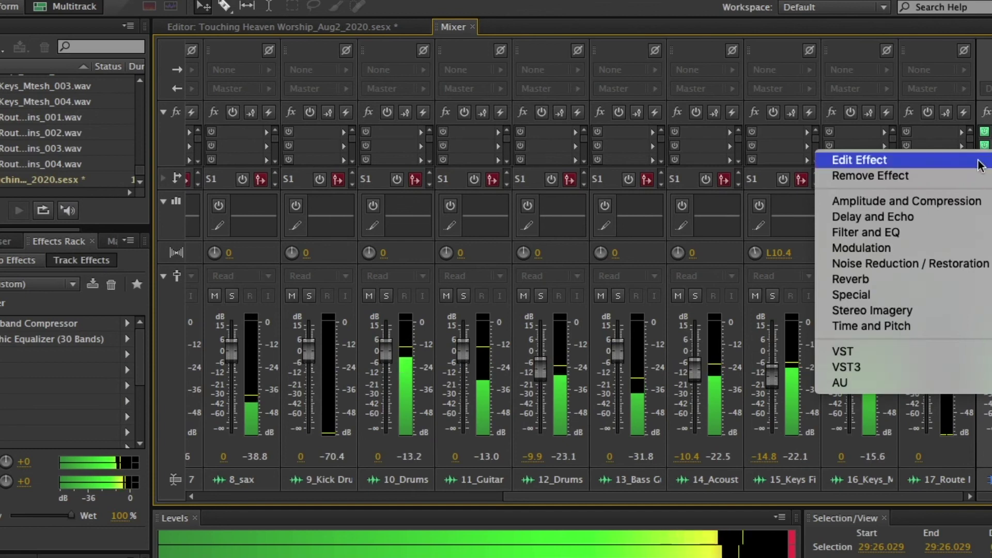
click(979, 175)
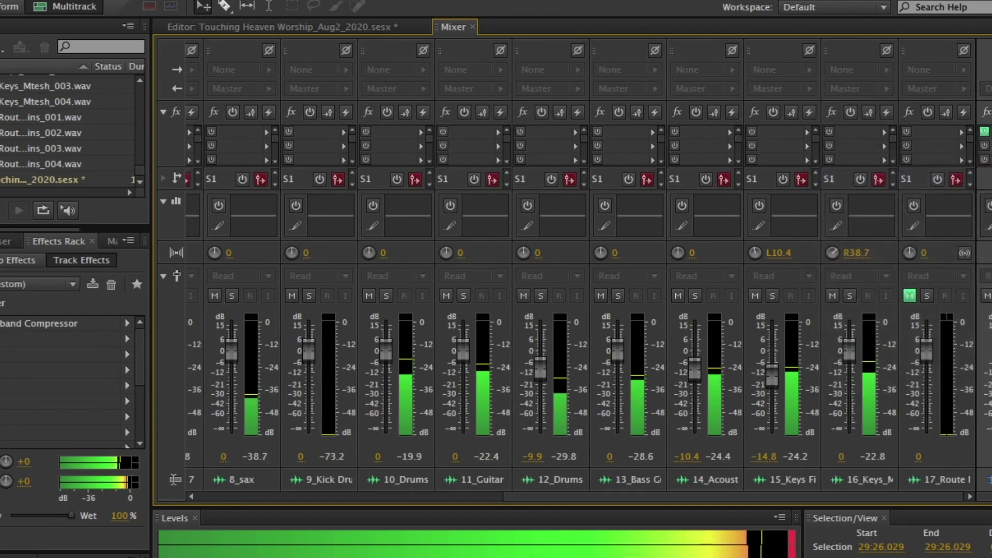
right_click(984, 146)
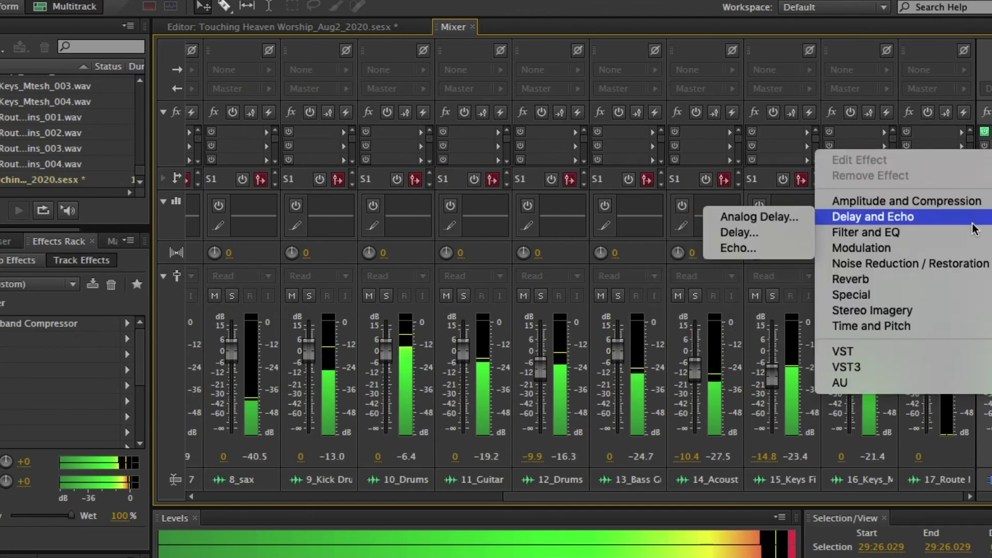
mouse_move(973, 234)
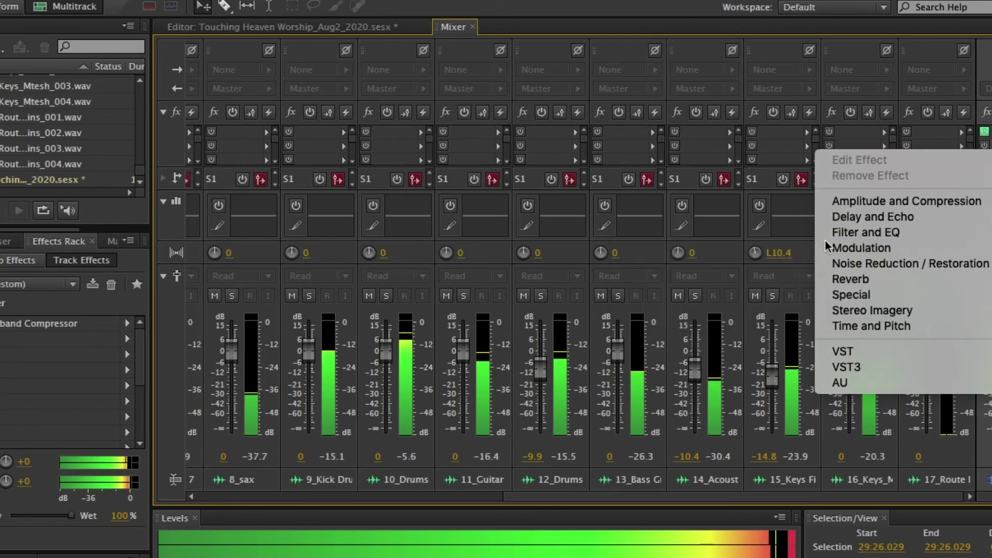
mouse_move(858, 233)
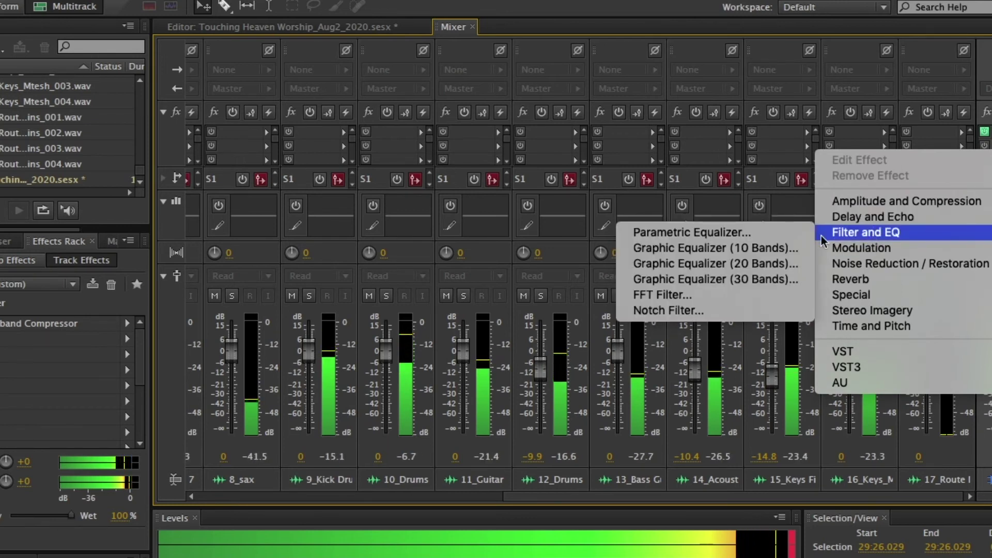
click(756, 238)
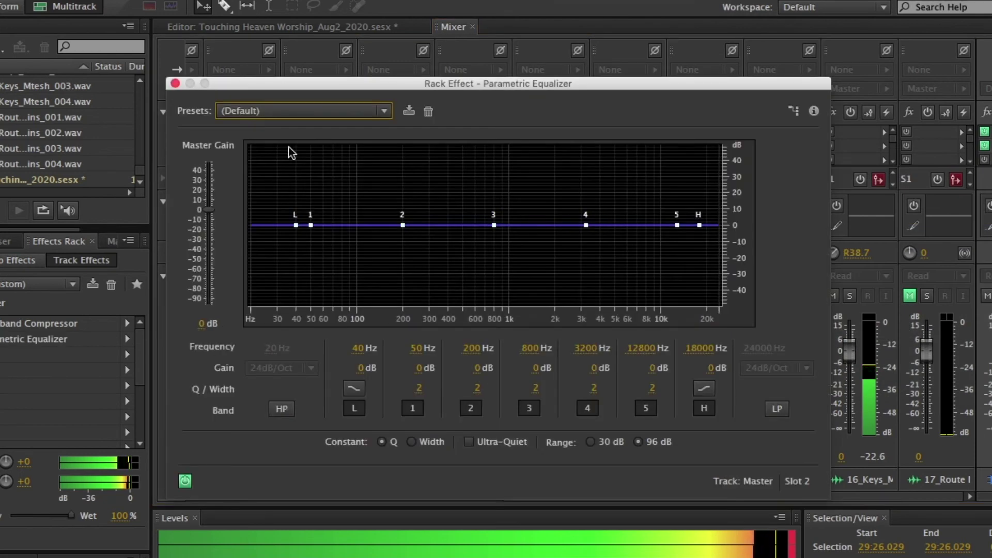
click(382, 113)
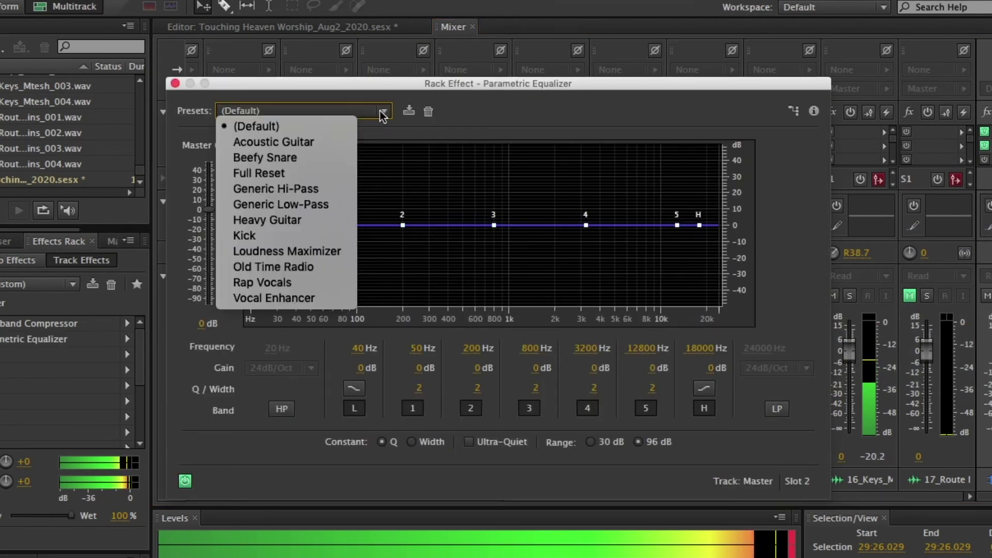